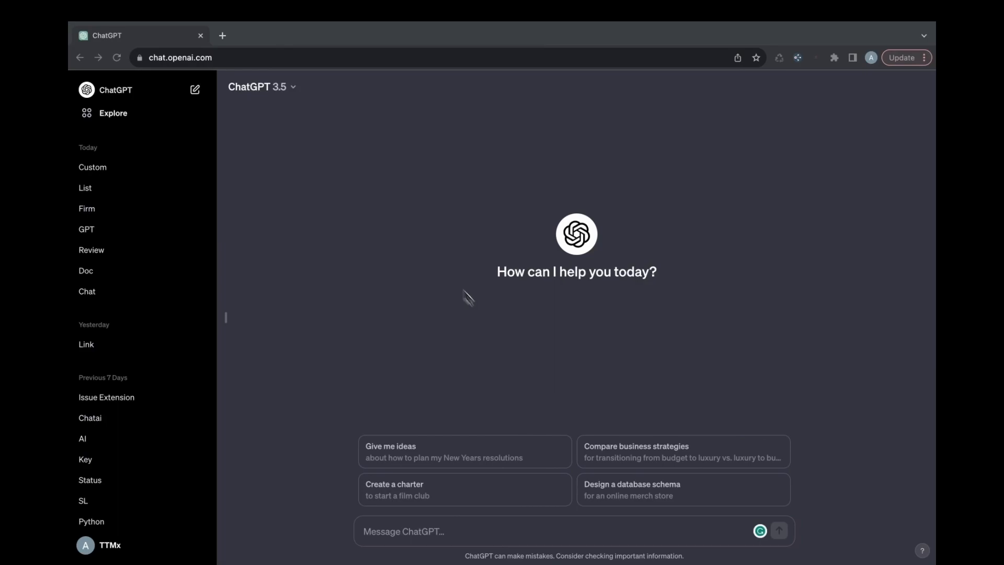
# Switch the chat model to GPT-4
pyautogui.click(278, 89)
pyautogui.click(278, 89)
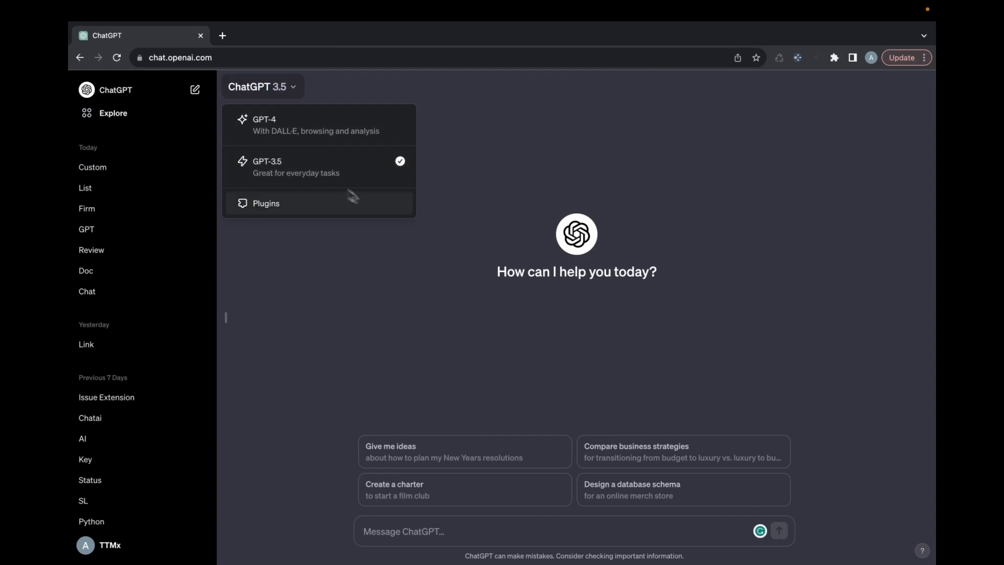
pyautogui.click(304, 134)
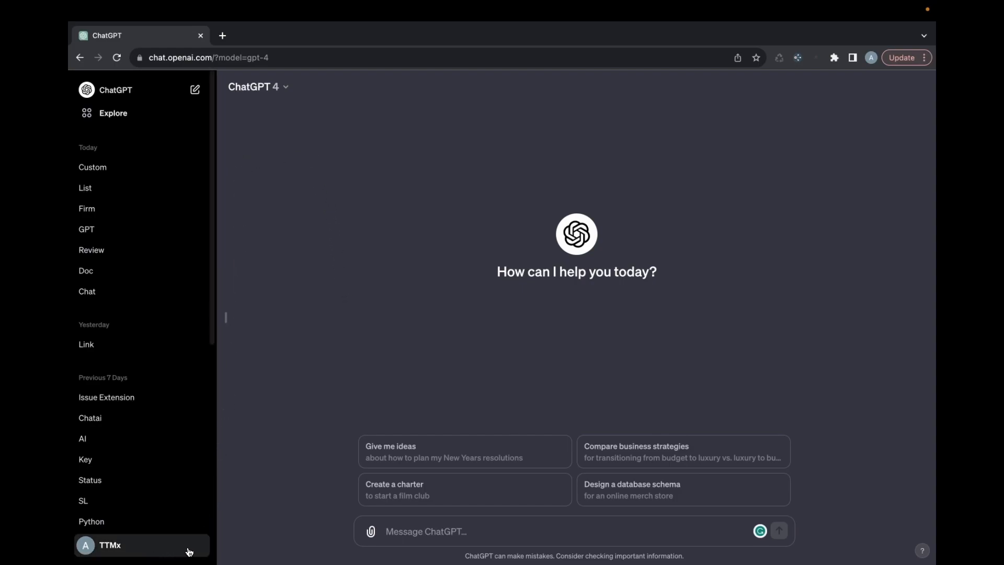
# Review the Plugins and Advanced data analysis options in the beta features settings, leaving them as they are, and close the settings
pyautogui.click(189, 552)
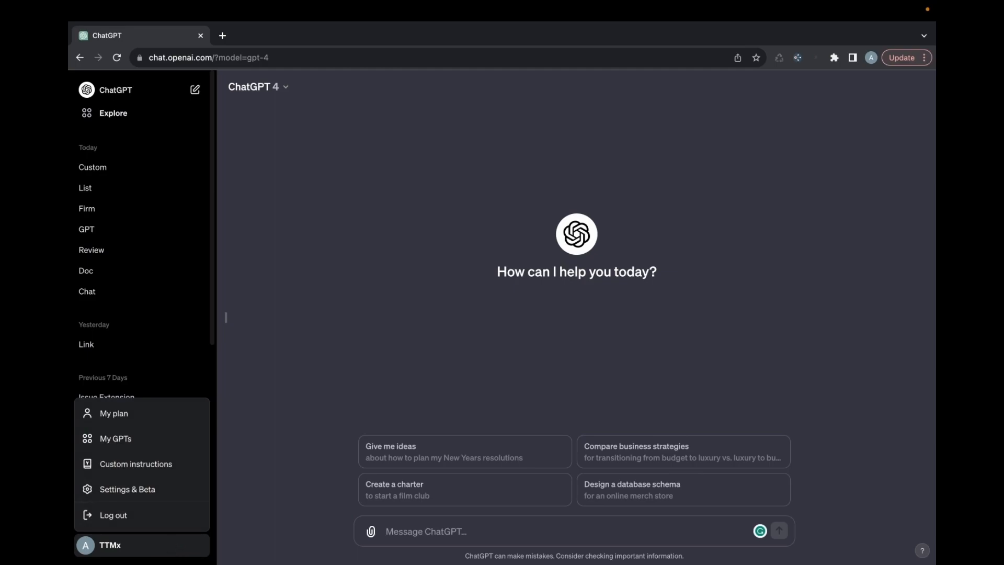
pyautogui.click(137, 494)
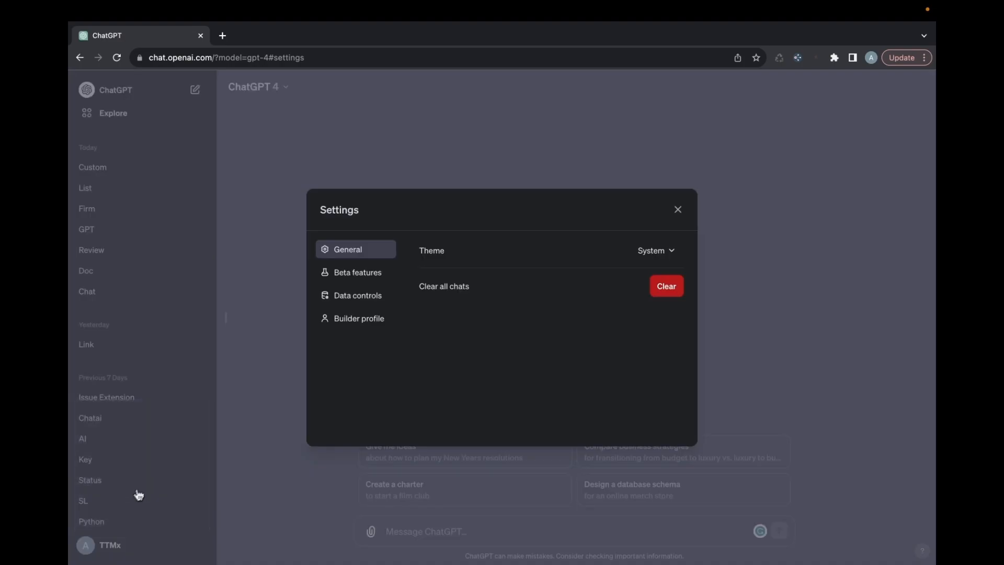
pyautogui.click(350, 276)
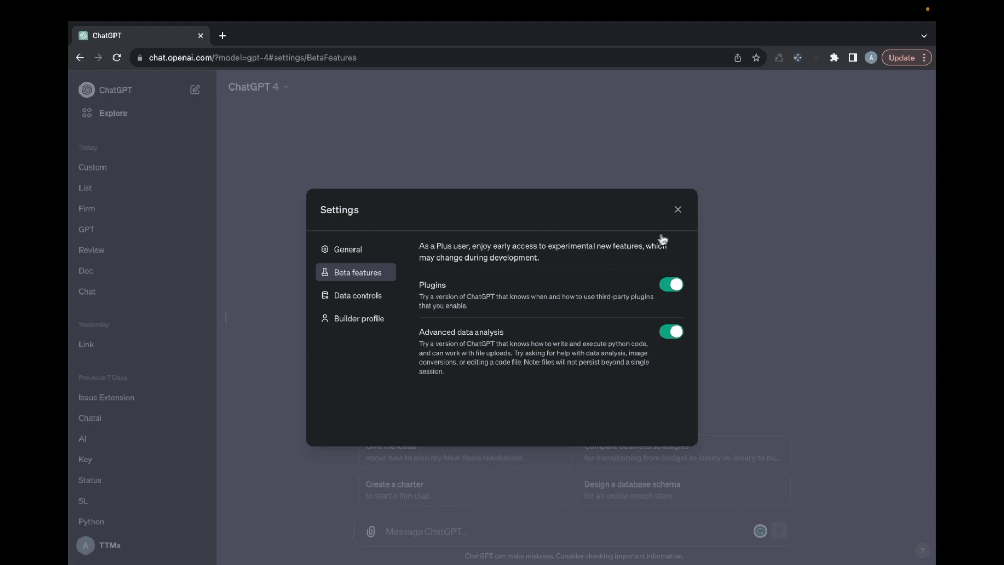
pyautogui.click(679, 210)
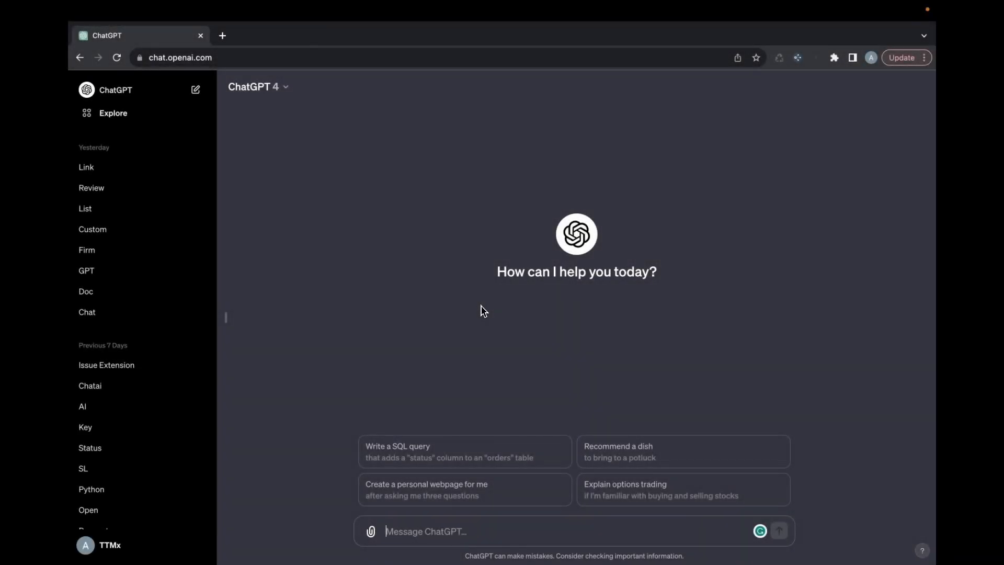
# Start a new GPT and tell the builder "Hi, I would like to have a gpt to help handle the generation of youtube video descriptions"
pyautogui.click(129, 113)
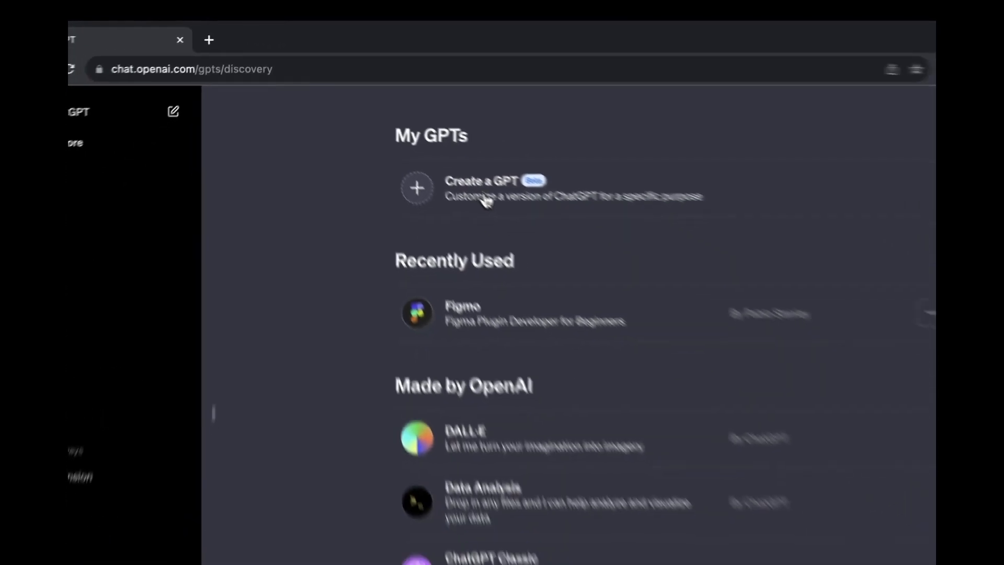
pyautogui.click(439, 153)
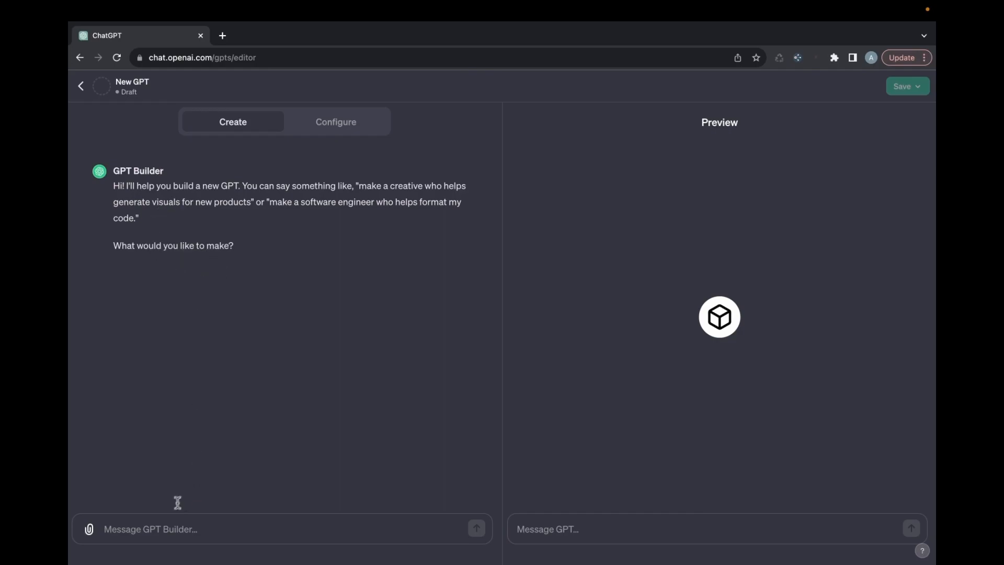
pyautogui.click(158, 529)
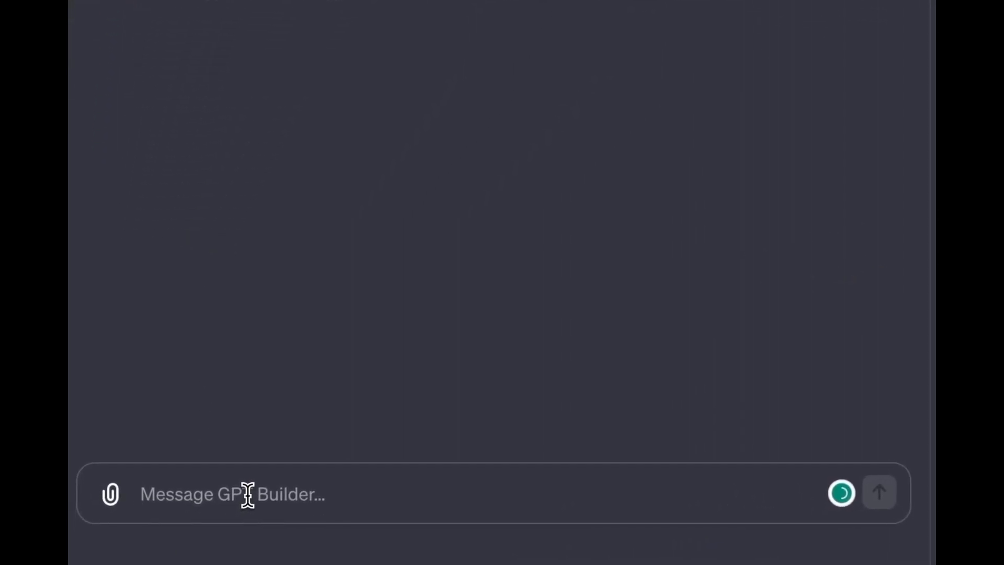
pyautogui.write('Hi,')
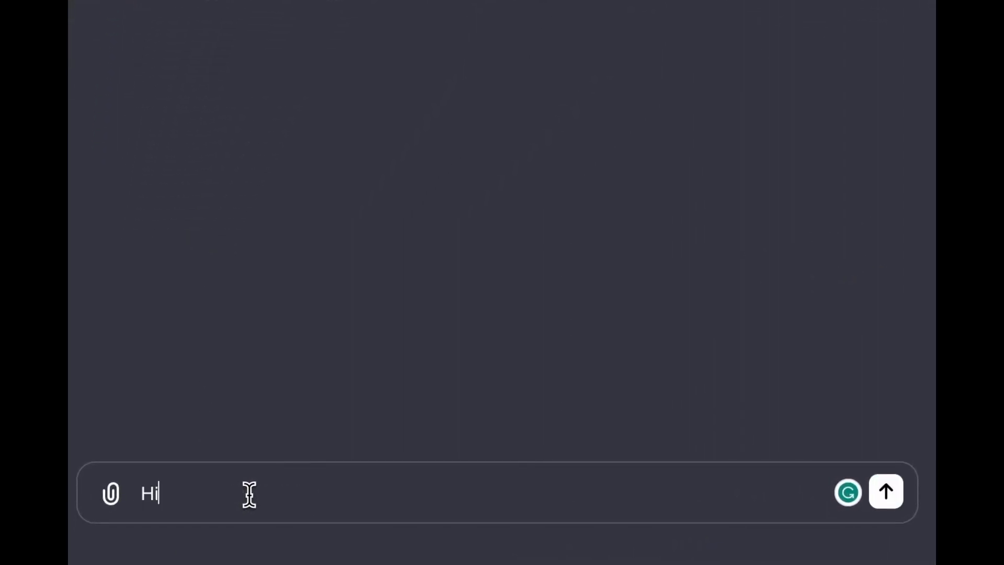
pyautogui.write(' I would like')
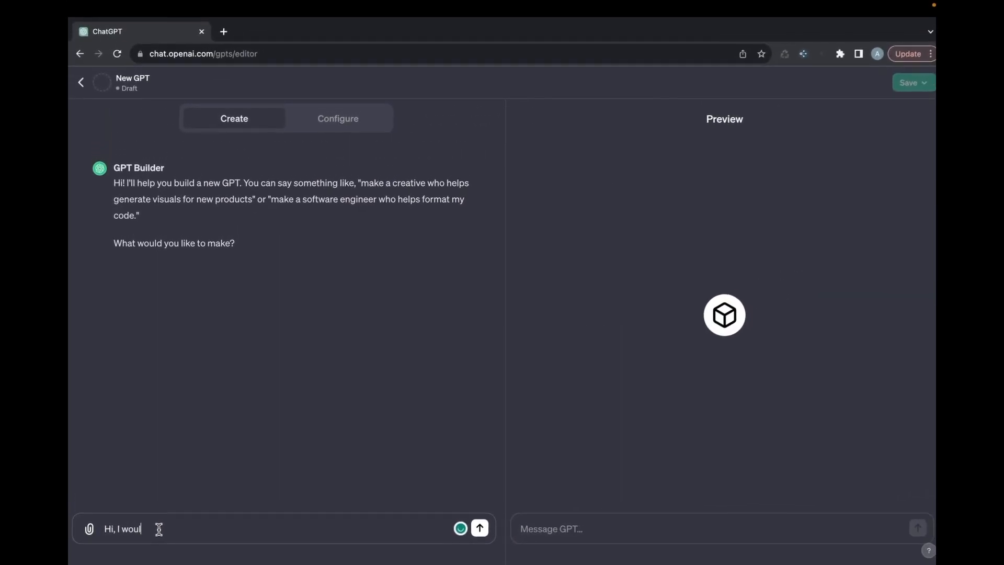
pyautogui.write(' to')
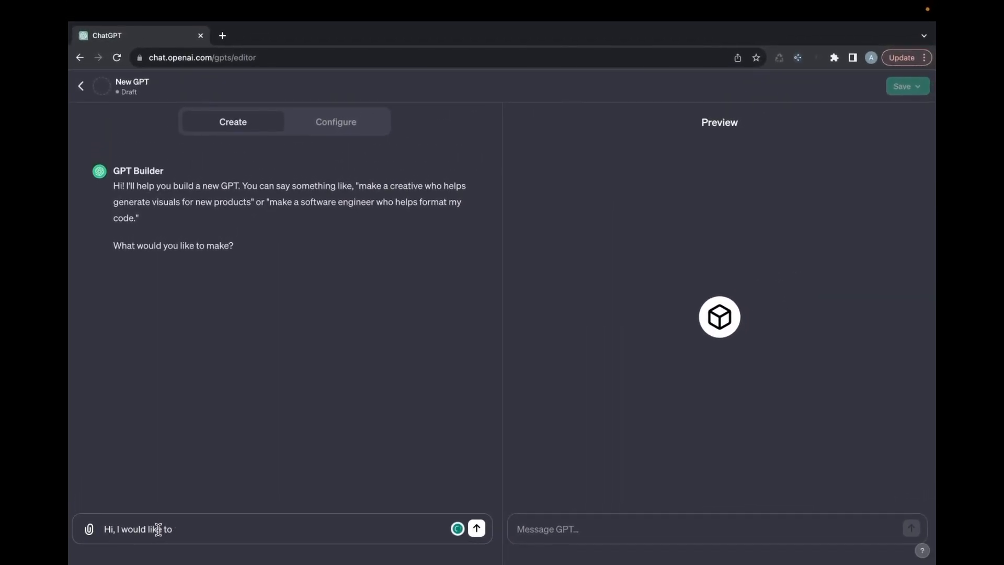
pyautogui.write(' have a gpt to help ha')
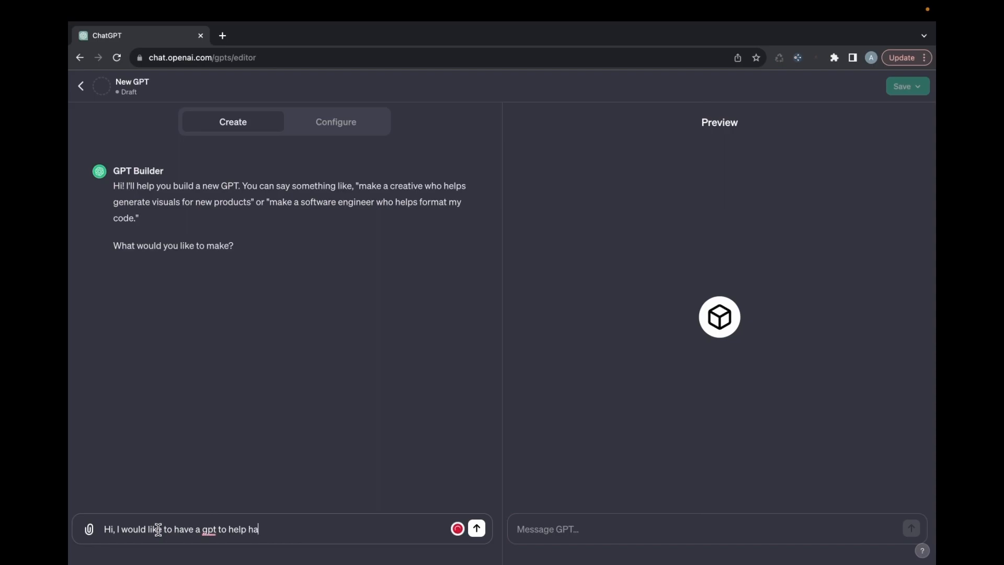
pyautogui.write('ndle the generation of youtu')
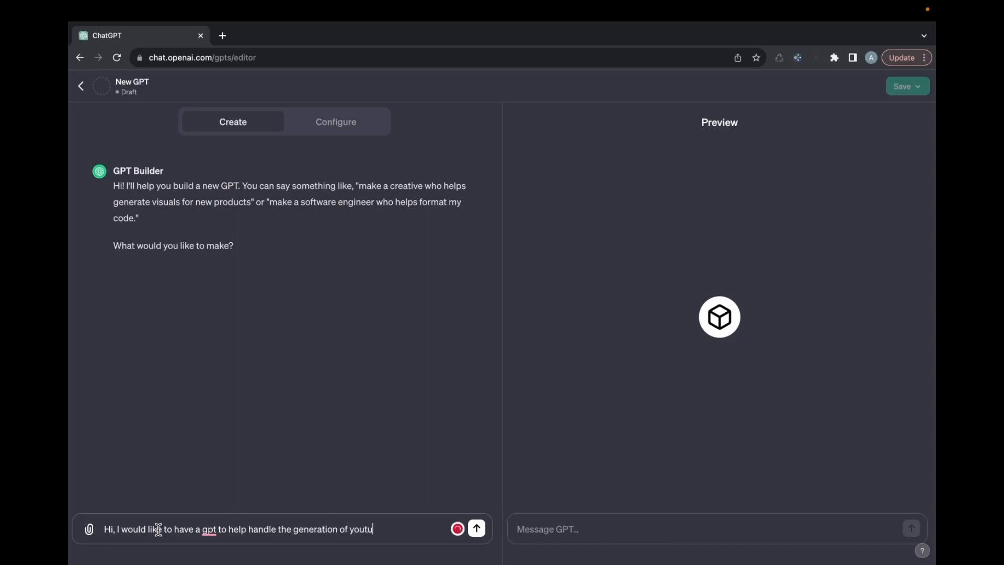
pyautogui.write('be video descriptions')
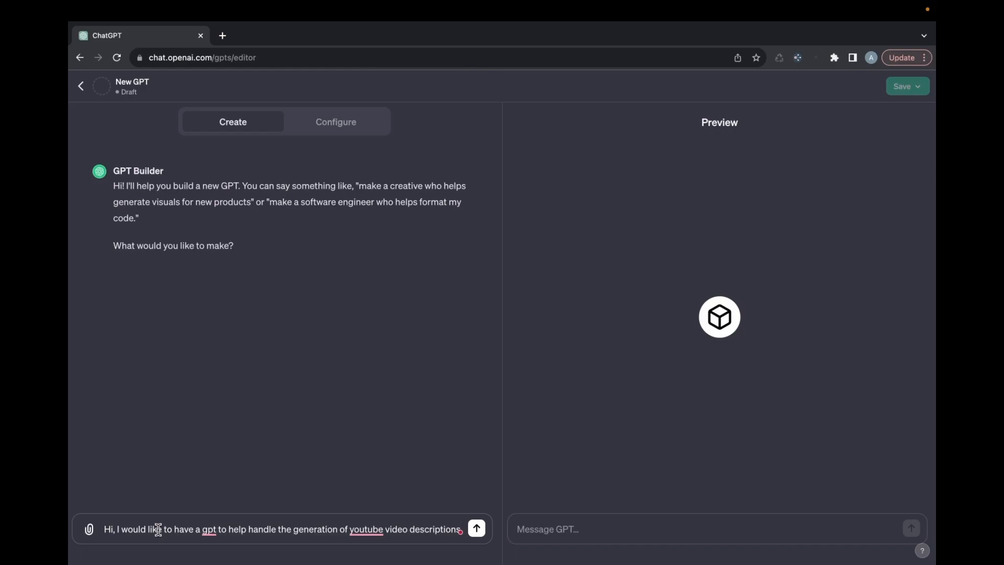
# Add a second line, "Basically from my prompt, you would come up with great and concise youtube descriptions", and send the message
pyautogui.hotkey('shift', 'Return')
pyautogui.write('Basically from my prompt, you would come up with gre')
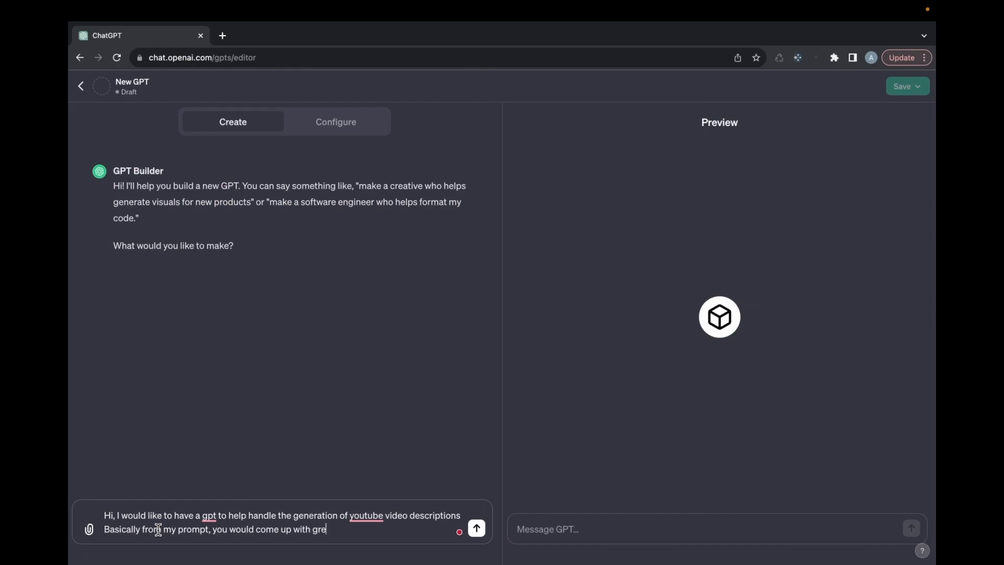
pyautogui.write('at and concise youtube ')
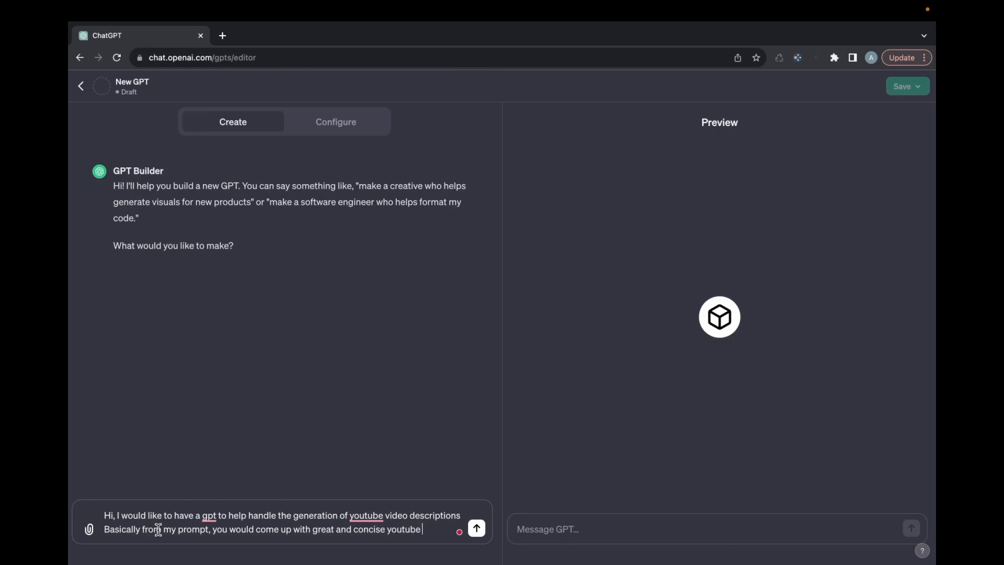
pyautogui.write('descriptions')
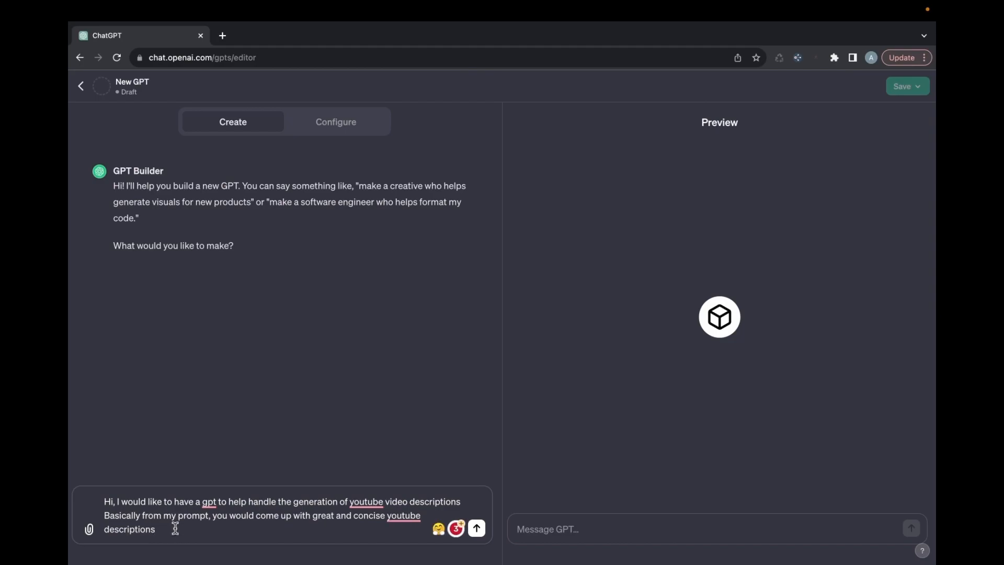
pyautogui.press('Return')
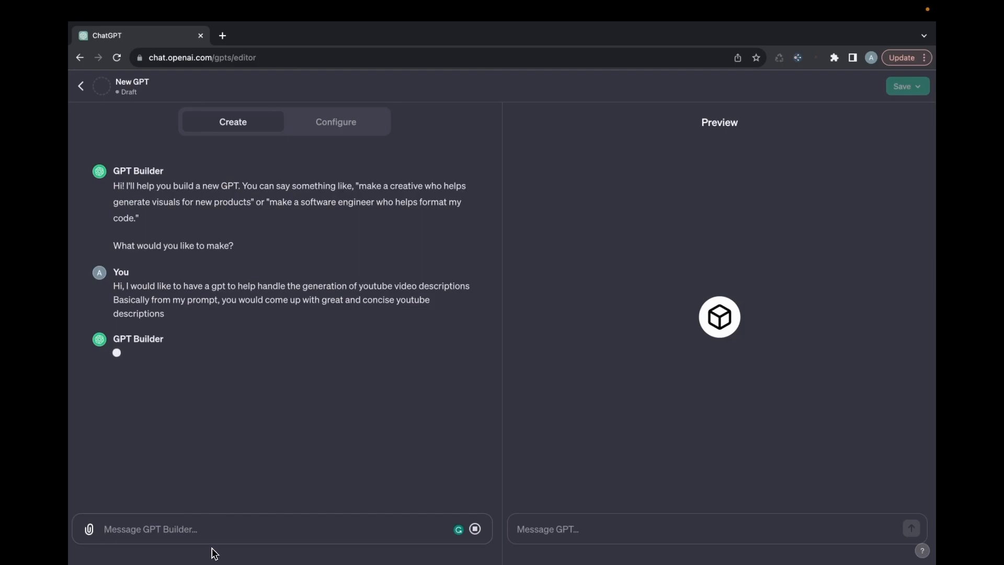
# Answer the builder's name suggestion with "No, add Youtube prefix"
pyautogui.click(180, 534)
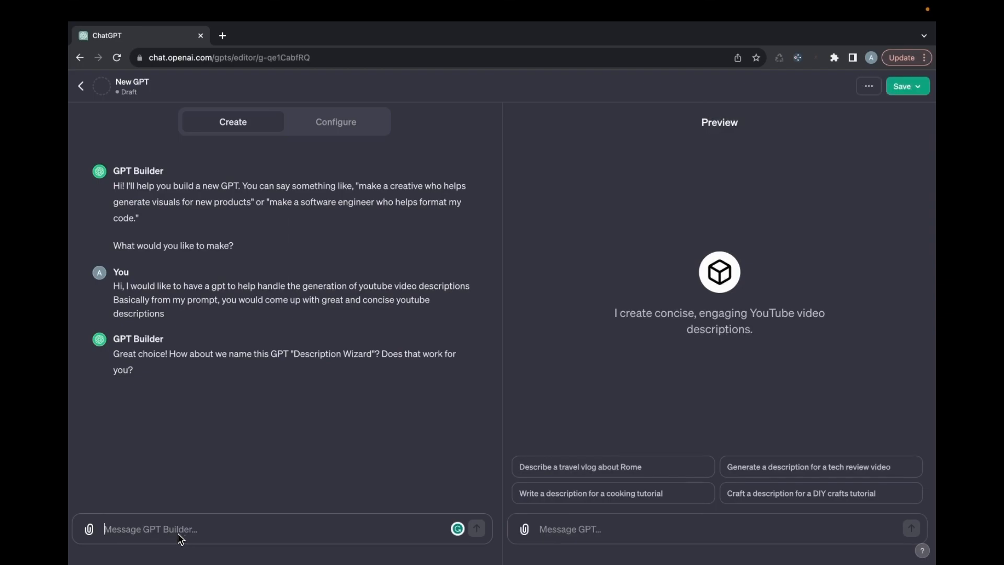
pyautogui.write('No, Yo')
pyautogui.write('be')
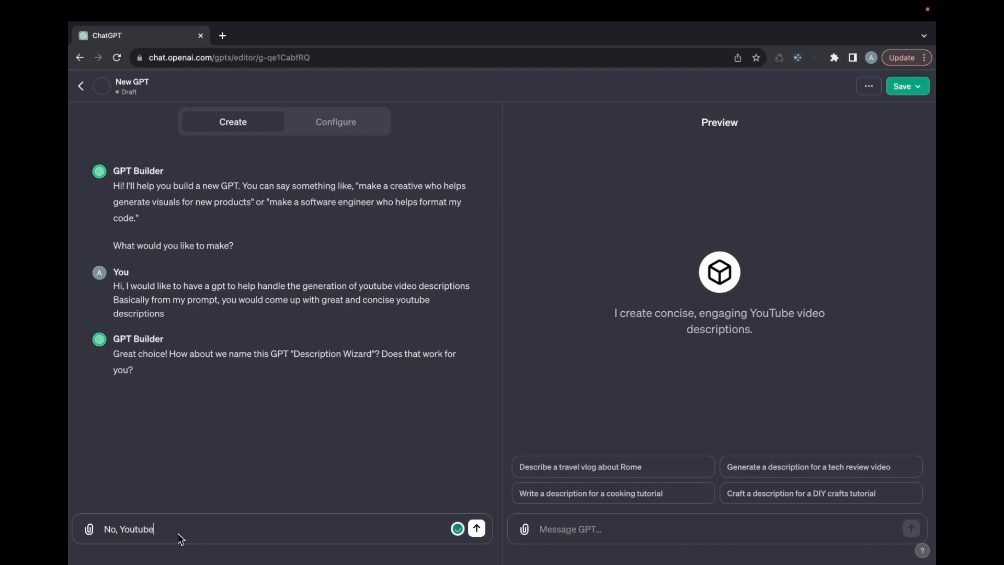
pyautogui.write(' Wri')
pyautogui.press('BackSpace')
pyautogui.press('BackSpace')
pyautogui.press('BackSpace')
pyautogui.press('BackSpace')
pyautogui.press('BackSpace')
pyautogui.press('BackSpace')
pyautogui.press('BackSpace')
pyautogui.press('BackSpace')
pyautogui.press('BackSpace')
pyautogui.write('add Youtube prefix')
pyautogui.press('Return')
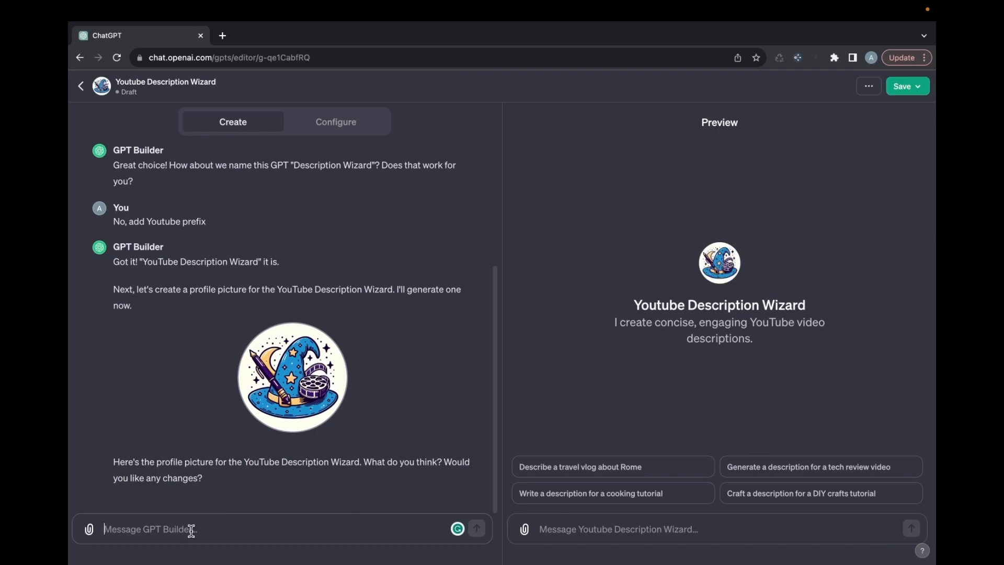
# Approve the generated profile picture with the reply "Great, looks good"
pyautogui.write('Great')
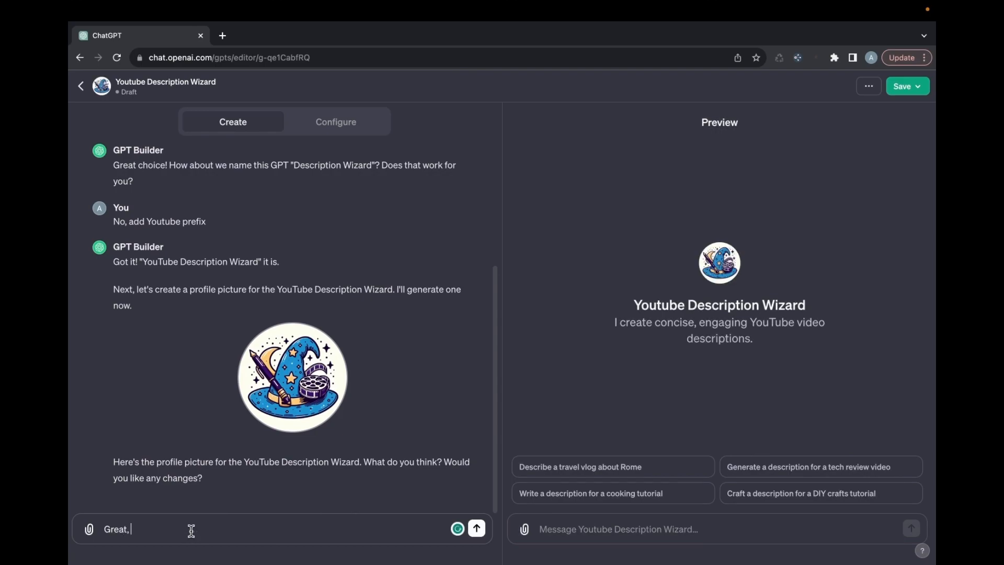
pyautogui.write(', looks good')
pyautogui.press('Return')
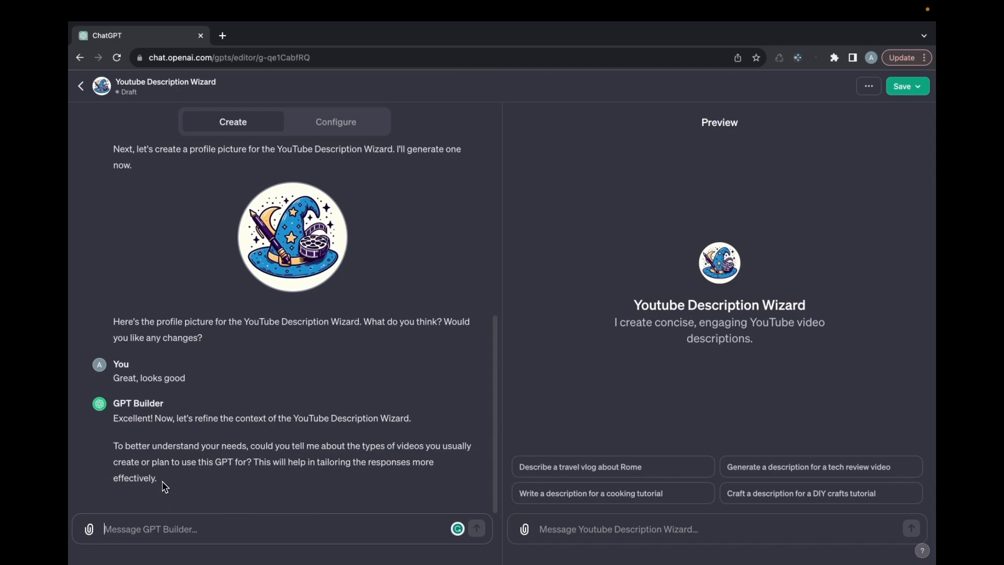
pyautogui.click(178, 525)
pyautogui.write('I plan to use th')
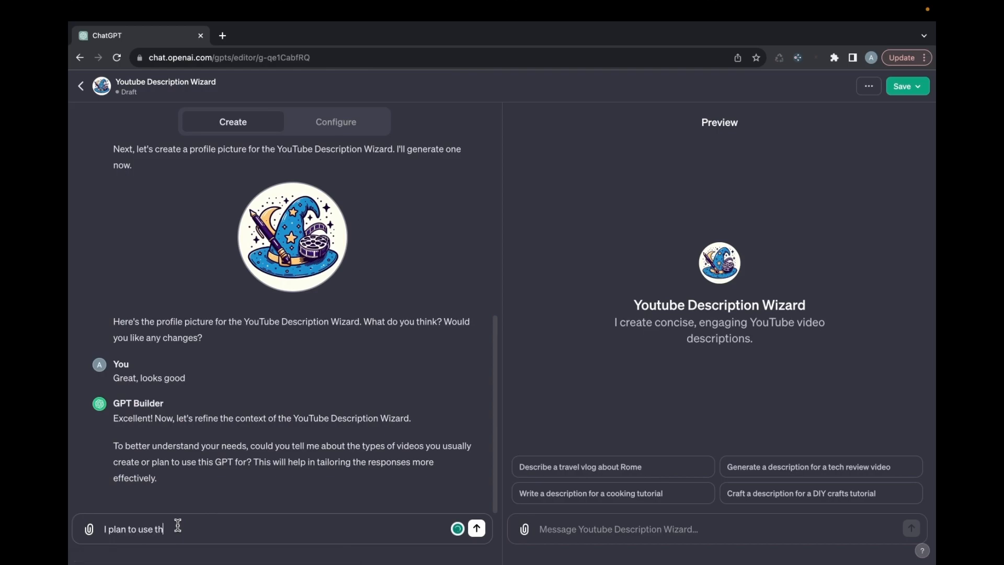
pyautogui.write('is video for AI products')
pyautogui.moveTo(258, 528); pyautogui.dragTo(108, 529)
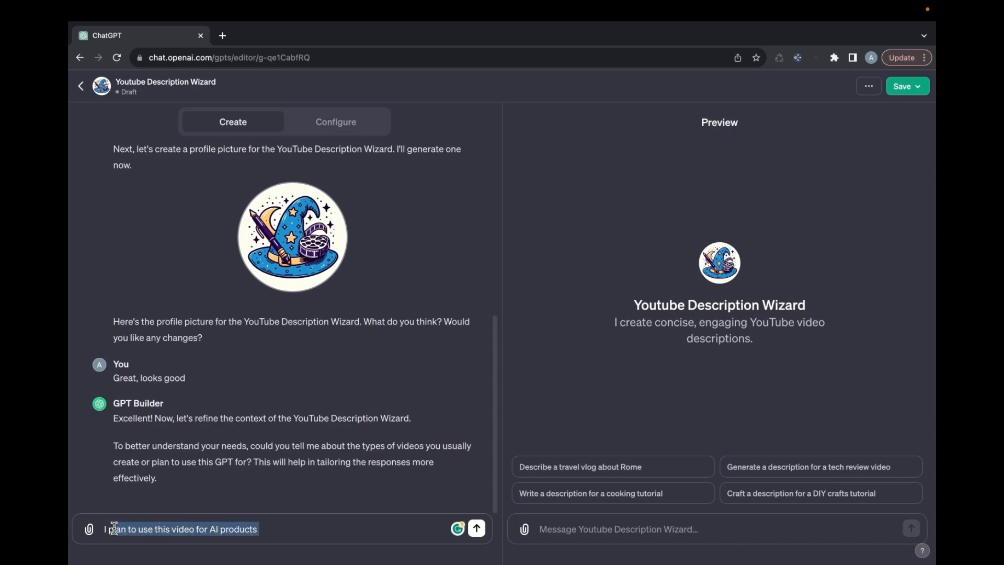
pyautogui.press('BackSpace')
pyautogui.write('I t')
pyautogui.press('BackSpace')
pyautogui.press('BackSpace')
pyautogui.press('BackSpace')
# Answer the question about video types with "My channel is mostly about AI products and how to use them"
pyautogui.write('My c')
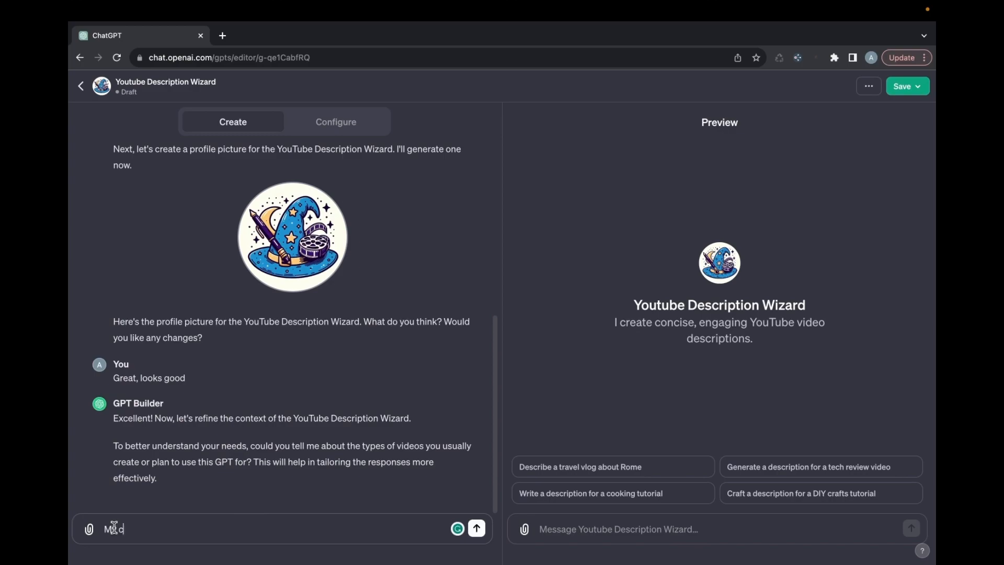
pyautogui.write('hannel is mostl')
pyautogui.write('y ')
pyautogui.write('abu')
pyautogui.write('ut AI pro')
pyautogui.write('ducts and')
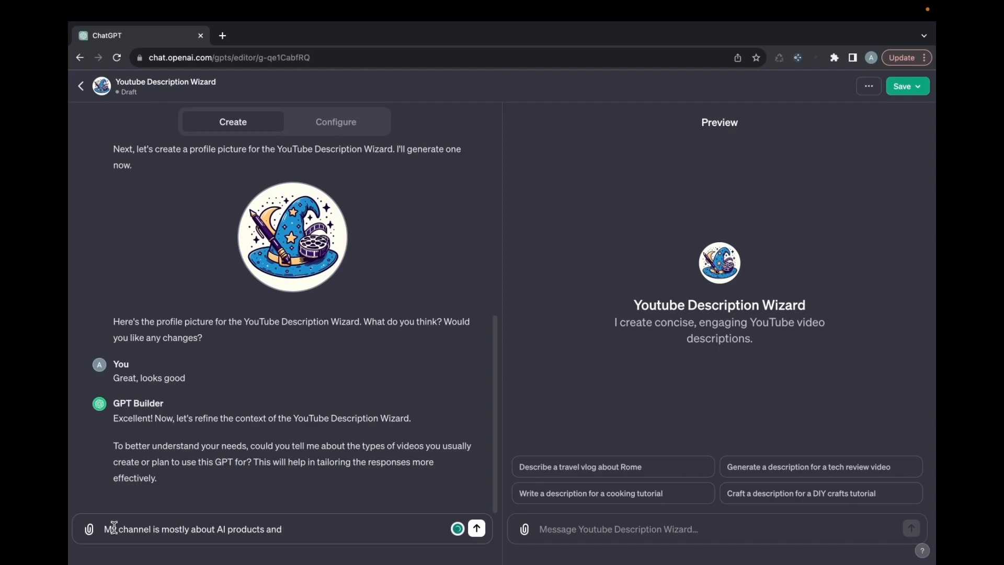
pyautogui.write(' how to use them')
pyautogui.press('Return')
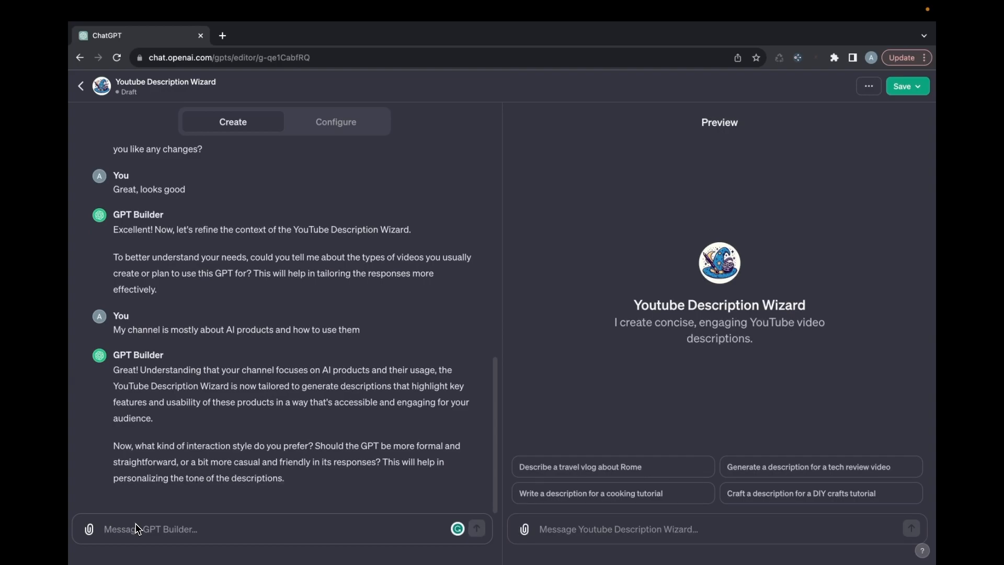
# Answer the question about interaction style with "Casual and friendly"
pyautogui.write('Casual and f')
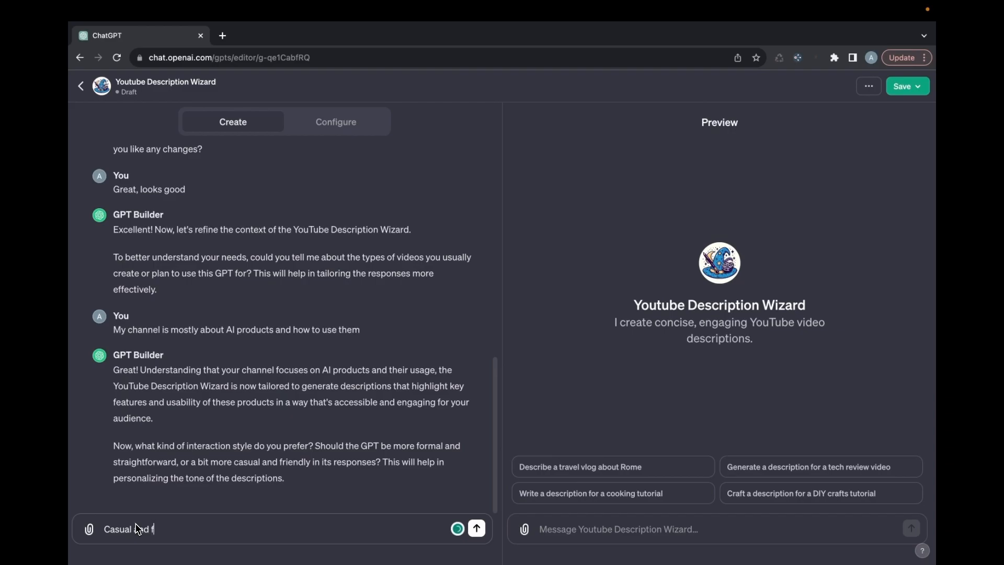
pyautogui.write('riendly')
pyautogui.press('Return')
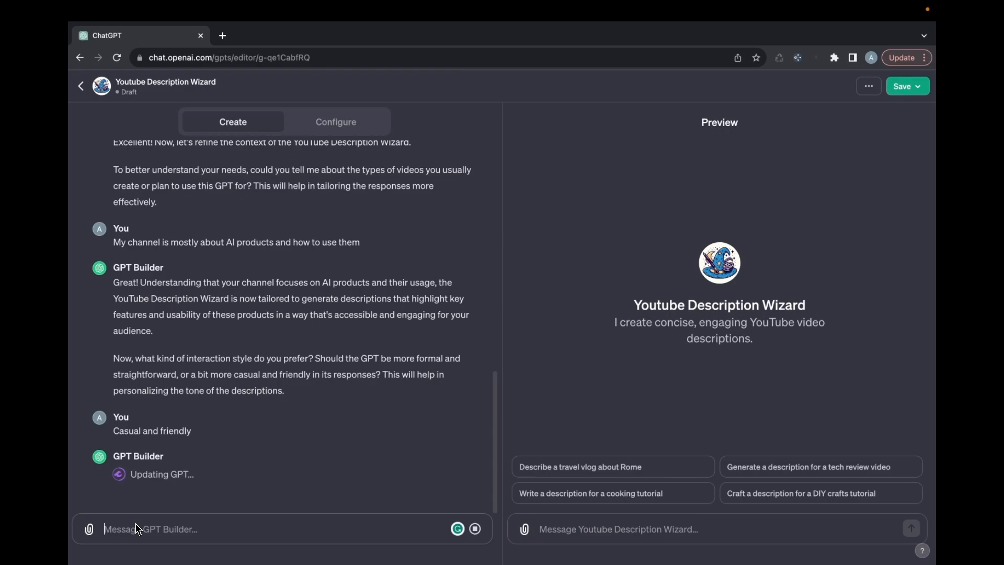
pyautogui.scroll(3, 127, 349)
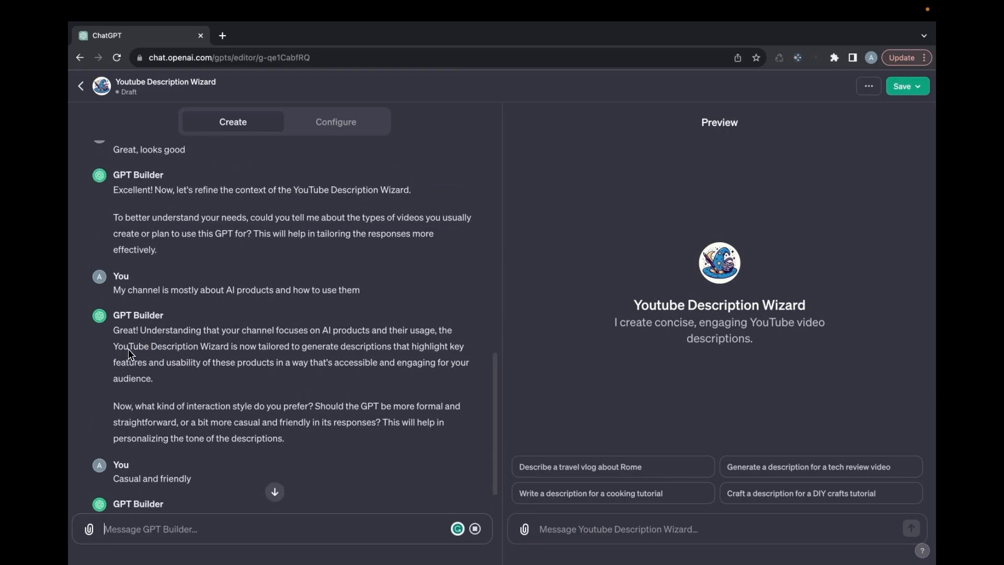
pyautogui.scroll(3, 128, 350)
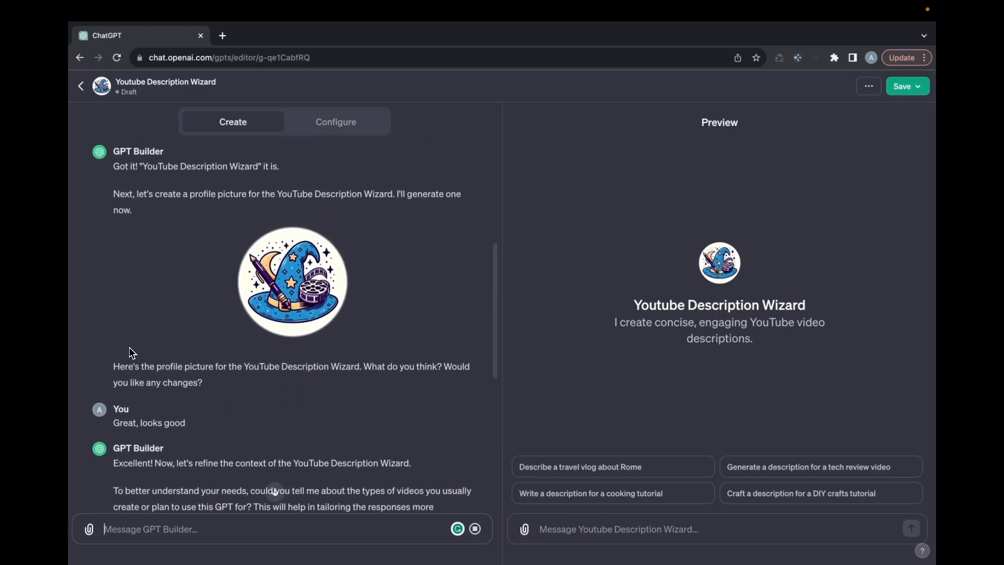
pyautogui.scroll(1, 133, 353)
pyautogui.scroll(-10, 133, 353)
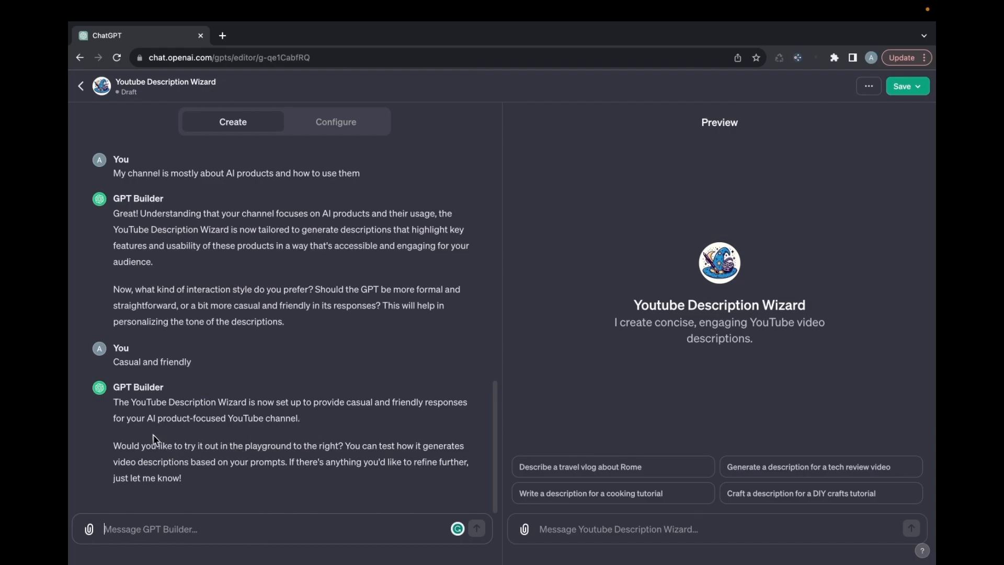
# Test the GPT in the preview with the prompt "Provide a description for a video on building custom GPTs"
pyautogui.click(585, 524)
pyautogui.write('Provid')
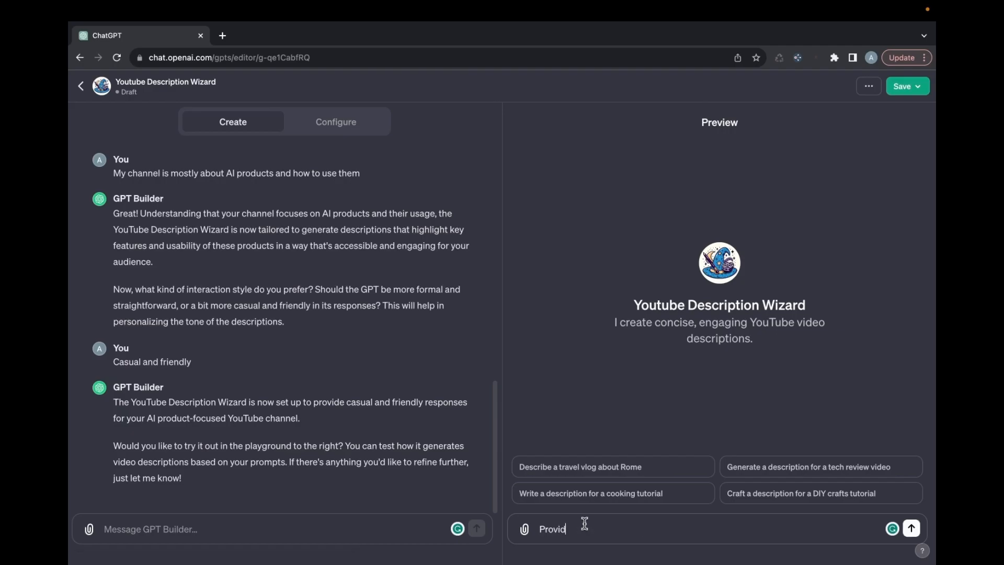
pyautogui.write('e a description for a vidoe')
pyautogui.press('BackSpace')
pyautogui.press('BackSpace')
pyautogui.write('eo on building ')
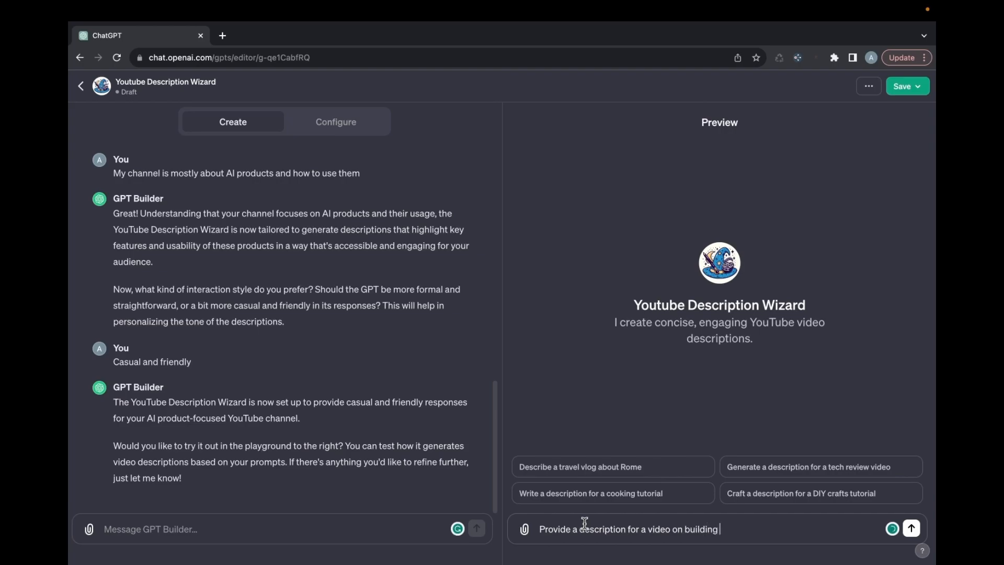
pyautogui.write('custom GPTs')
pyautogui.press('Return')
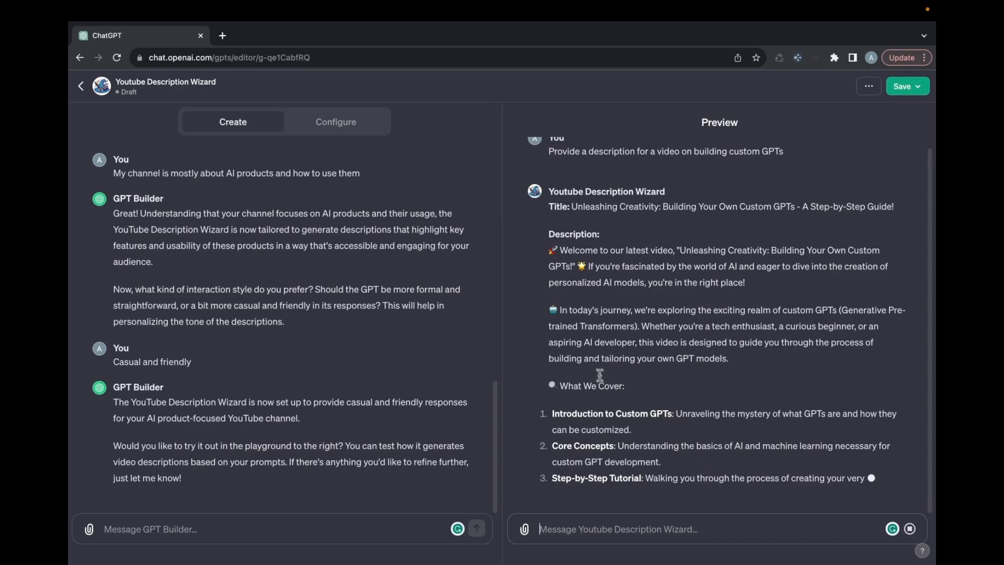
# Send the builder "Please factor the descriptions in a way that are favorable to youtube algorithms and add generic timestamps"
pyautogui.click(183, 523)
pyautogui.write('Ple')
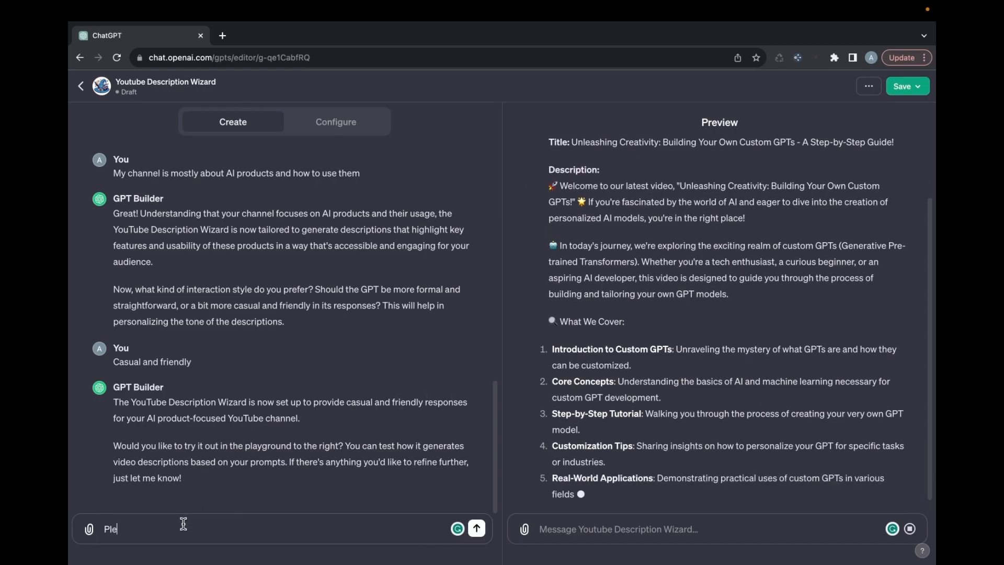
pyautogui.write('ase')
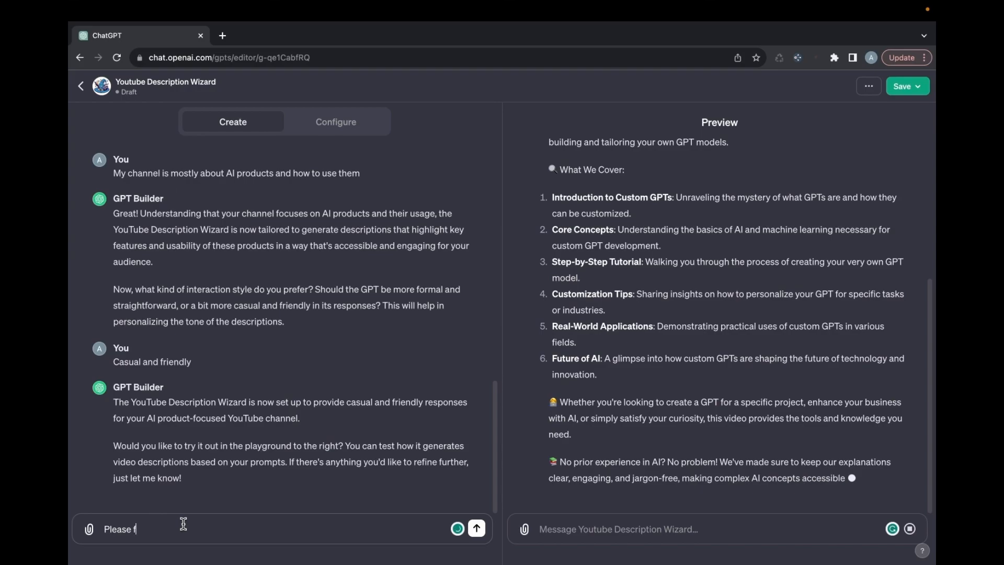
pyautogui.write('factor the descirpt')
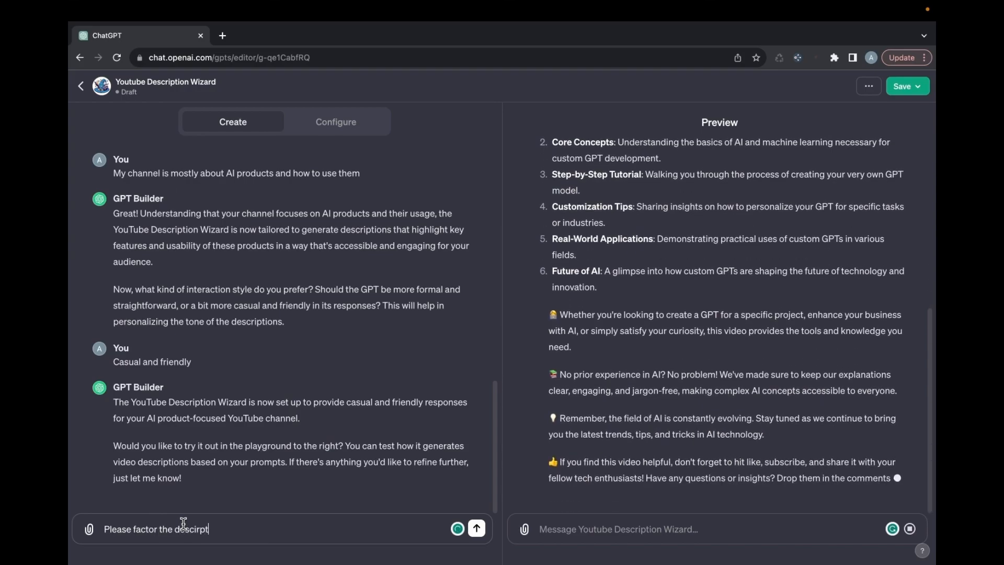
pyautogui.press('BackSpace')
pyautogui.press('BackSpace')
pyautogui.press('BackSpace')
pyautogui.press('BackSpace')
pyautogui.write('r')
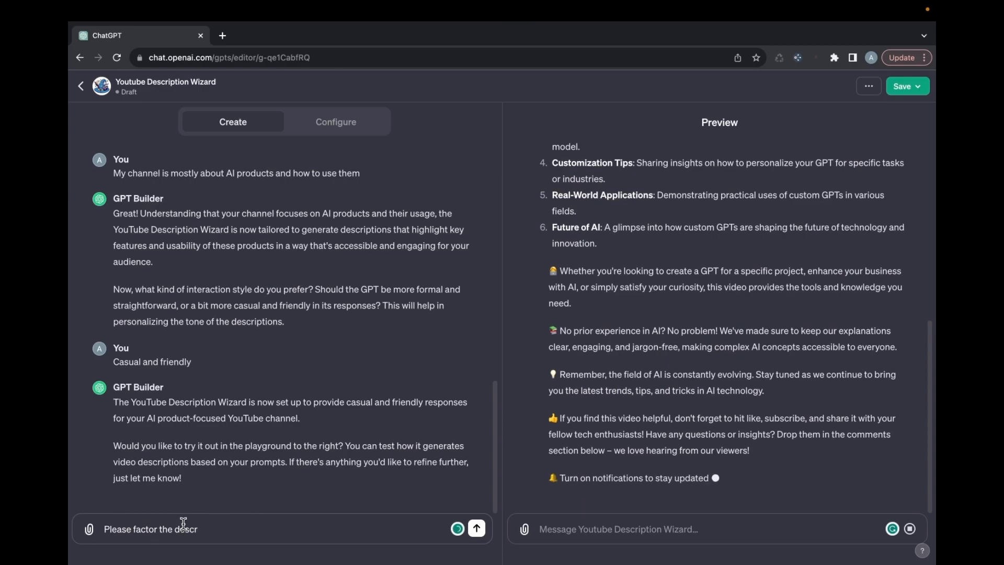
pyautogui.write('itp')
pyautogui.press('BackSpace')
pyautogui.press('BackSpace')
pyautogui.write('ptions in')
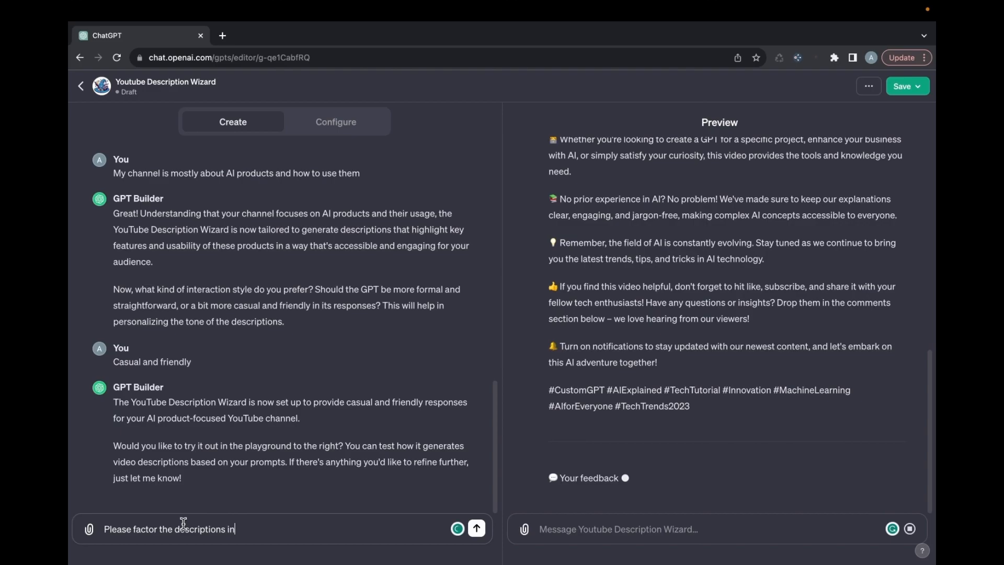
pyautogui.write(' a way tehy')
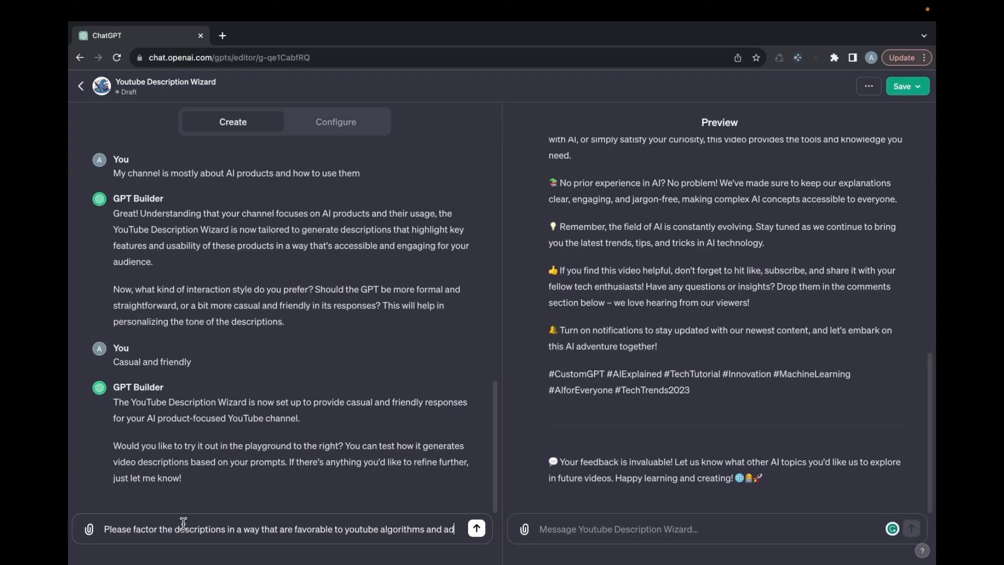
pyautogui.write('time')
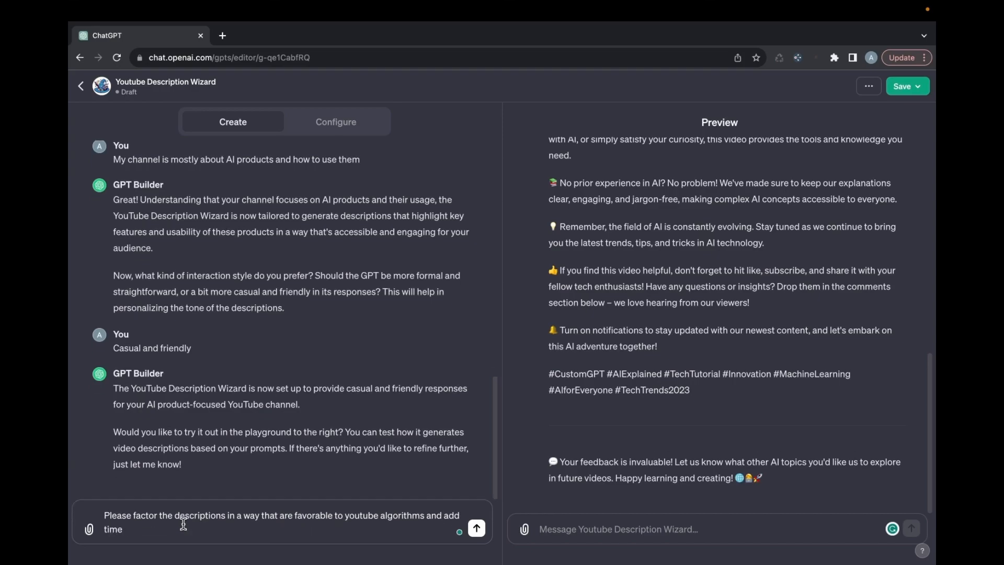
pyautogui.press('BackSpace')
pyautogui.press('BackSpace')
pyautogui.press('BackSpace')
pyautogui.press('BackSpace')
pyautogui.write('g')
pyautogui.write('eneric timestamps')
pyautogui.press('Return')
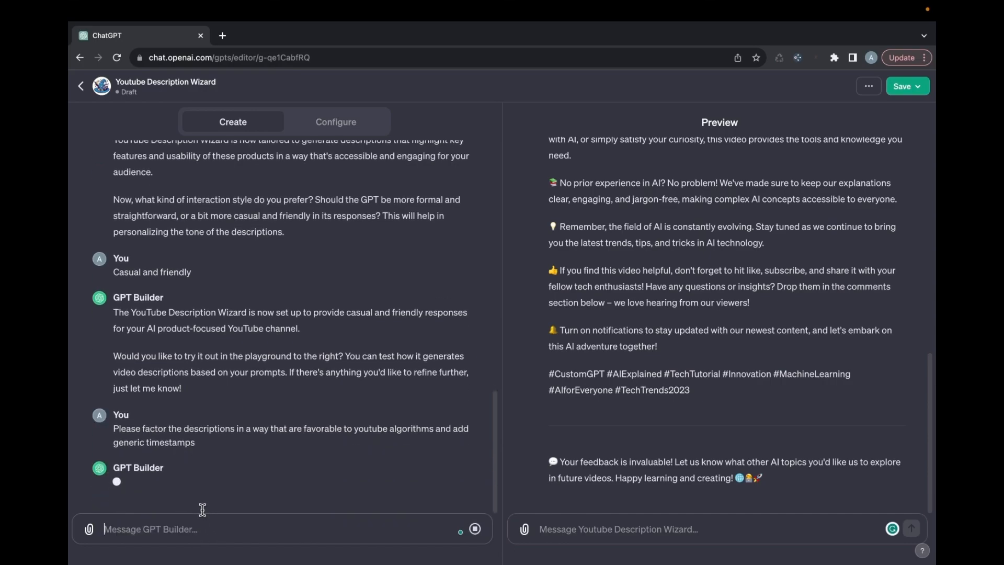
# Review the description generated in the preview, from the list of covered topics to the closing hashtags
pyautogui.scroll(5, 555, 256)
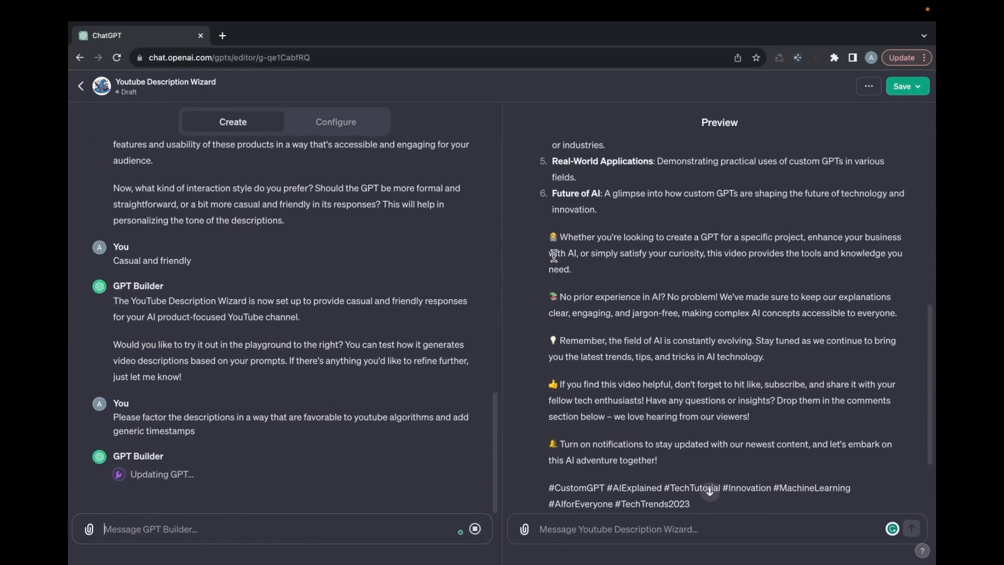
pyautogui.scroll(8, 554, 255)
pyautogui.scroll(-5, 571, 300)
pyautogui.scroll(-7, 572, 299)
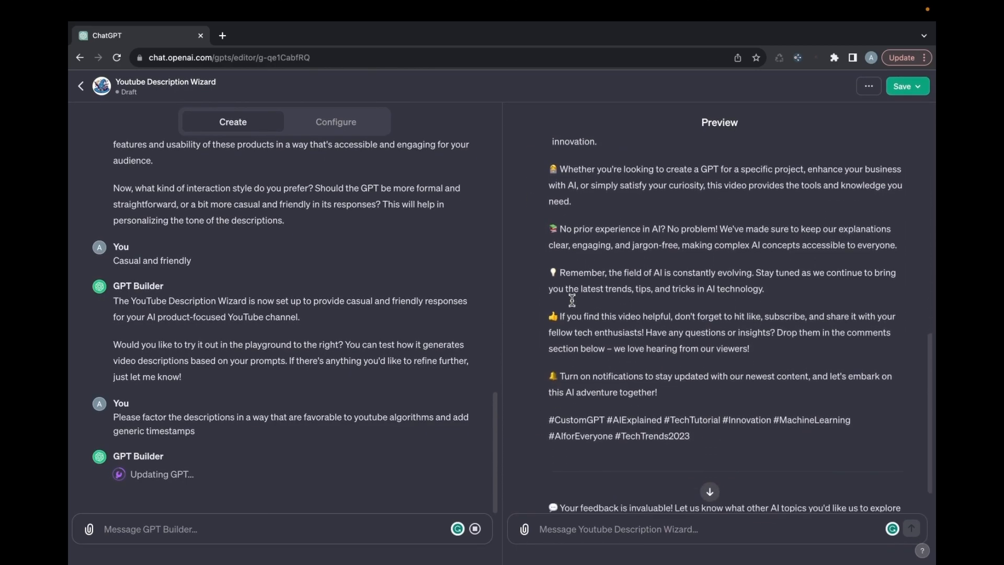
pyautogui.scroll(5, 600, 276)
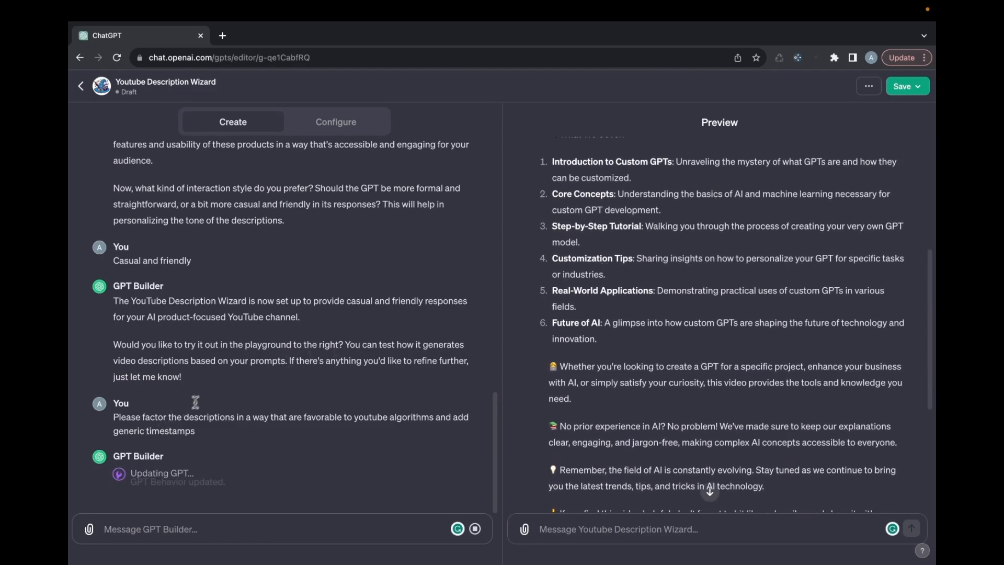
pyautogui.scroll(-5, 590, 435)
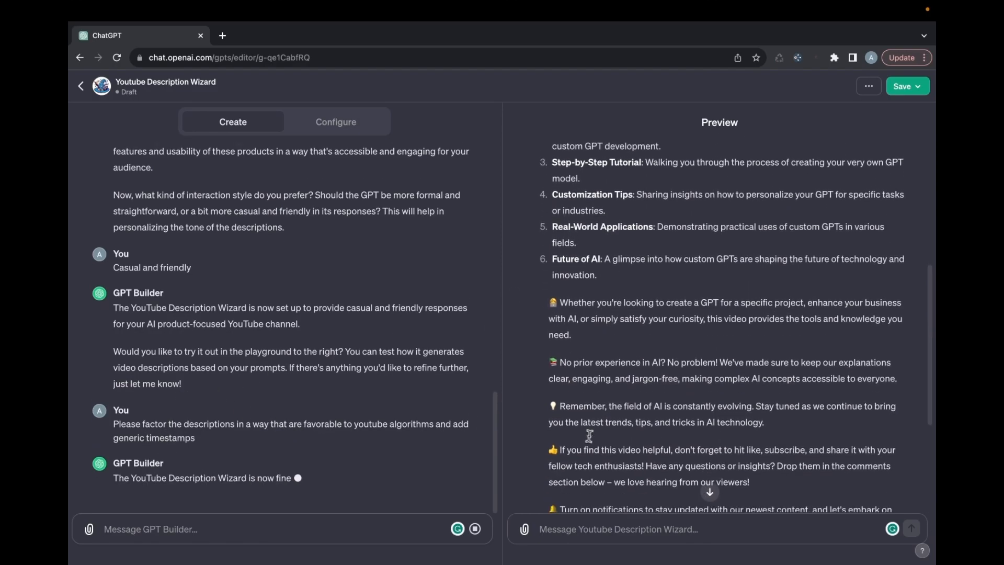
pyautogui.scroll(10, 593, 436)
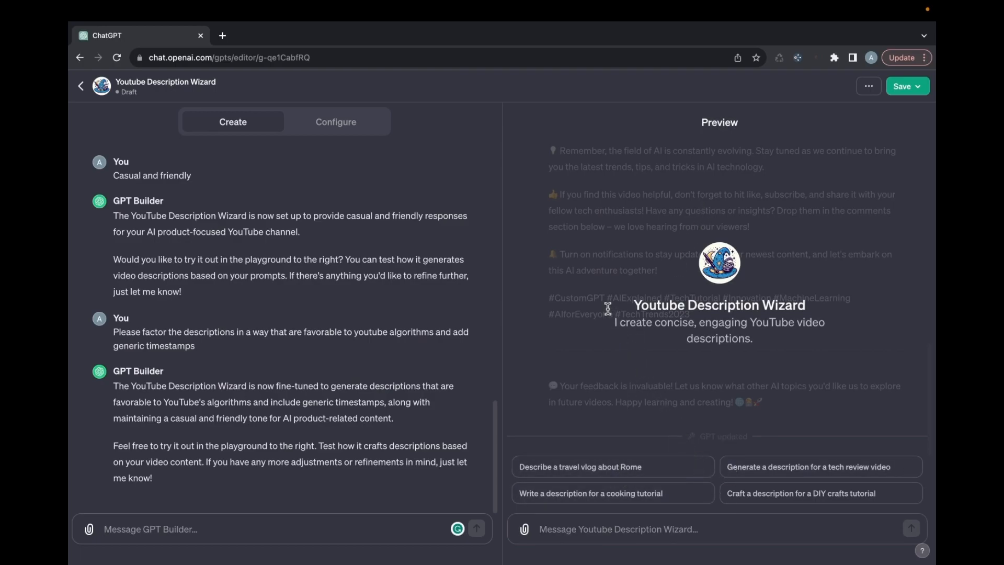
pyautogui.scroll(1, 596, 278)
pyautogui.scroll(-1, 584, 285)
# Test the updated GPT in the preview with "please provide a description for a video on how to build custom gpts"
pyautogui.click(560, 529)
pyautogui.write('please provide a description  for a video on how to build custom gpts')
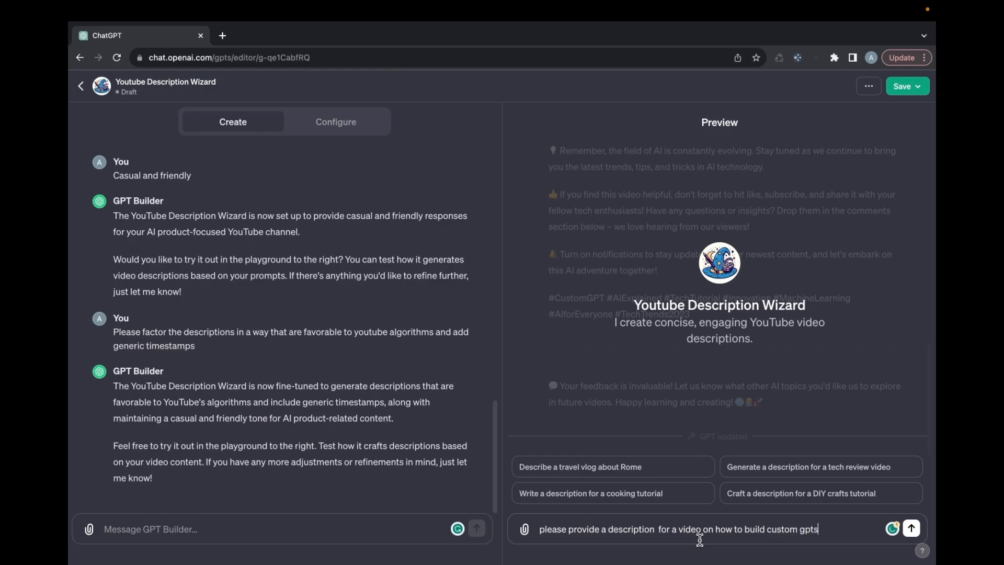
pyautogui.press('Return')
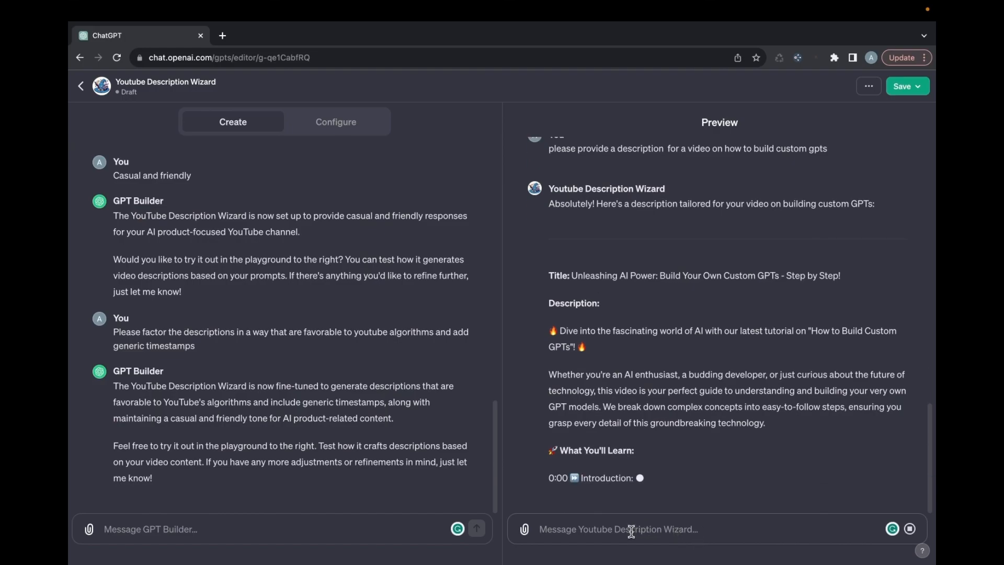
# Ask the previewed GPT to shorten its description with the message "please make it a bit more concise"
pyautogui.write('please make it')
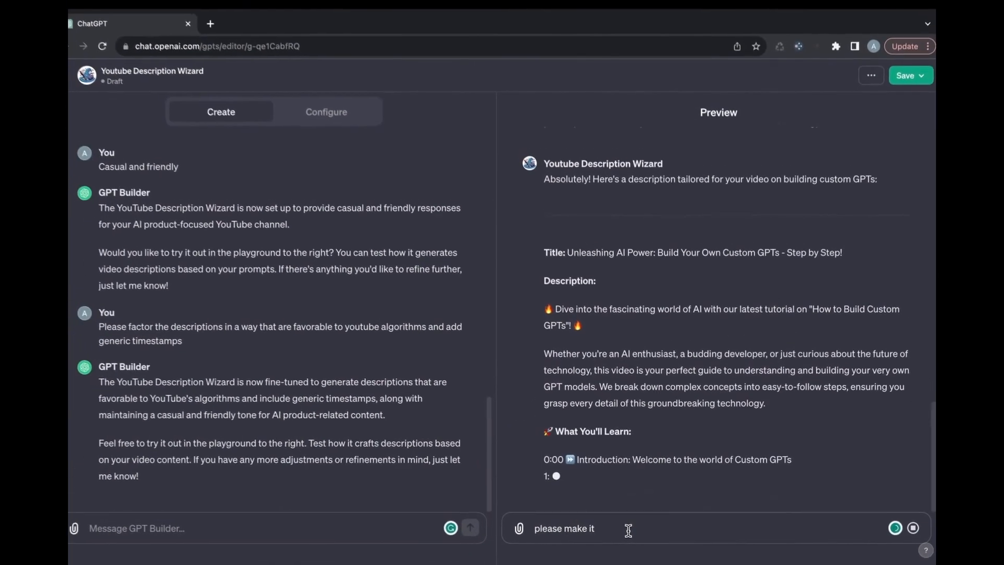
pyautogui.write(' more concise')
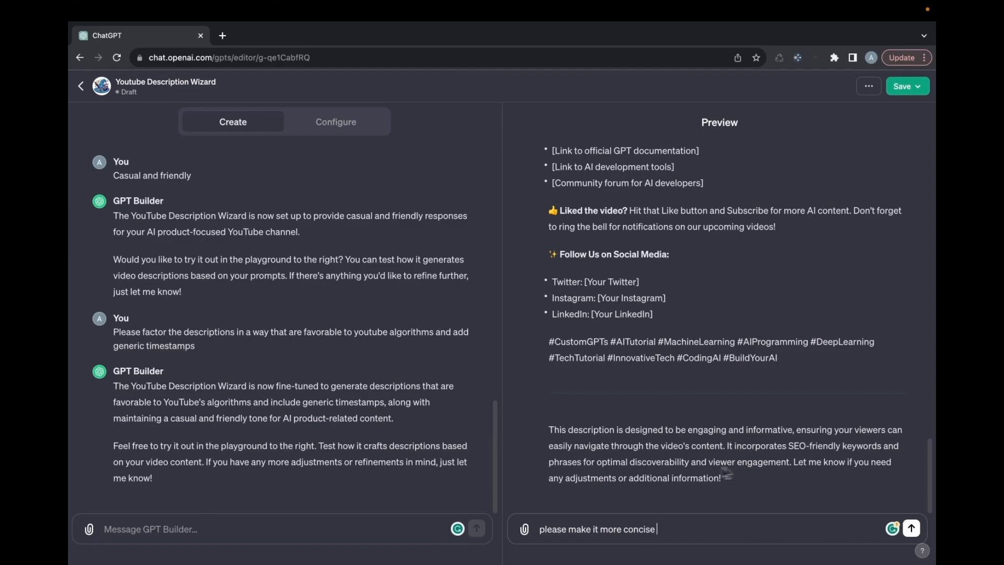
pyautogui.scroll(7, 631, 425)
pyautogui.scroll(5, 630, 425)
pyautogui.scroll(-8, 631, 425)
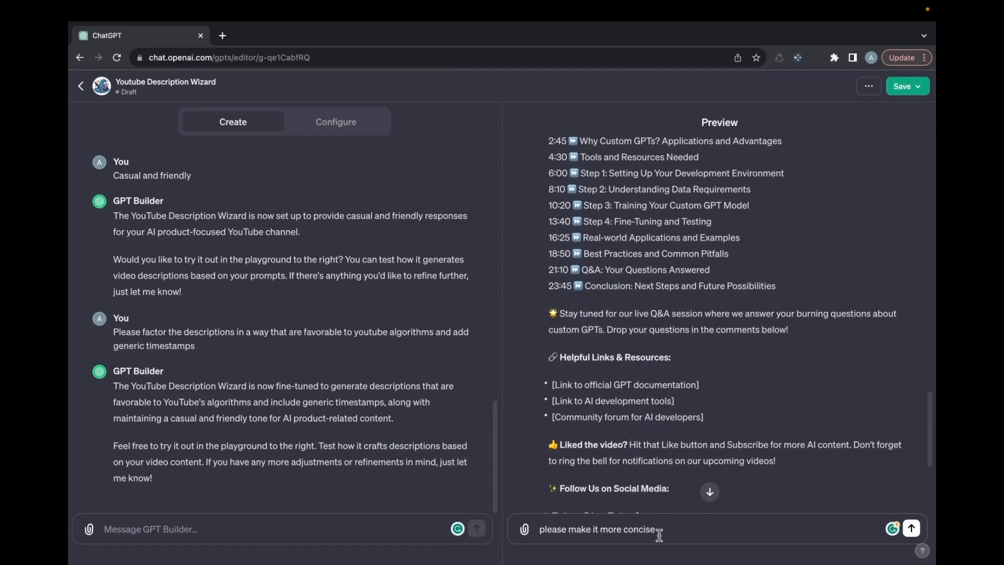
pyautogui.write('a bit')
pyautogui.press('Return')
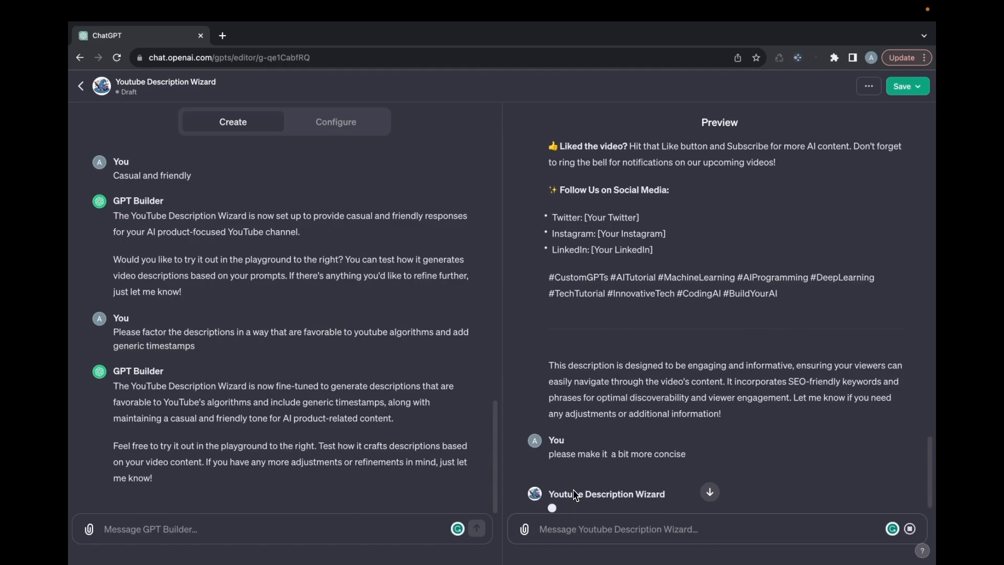
# Compare the concise description in the preview with the earlier version, including timestamps, links and hashtags
pyautogui.moveTo(728, 382); pyautogui.dragTo(840, 382)
pyautogui.click(204, 523)
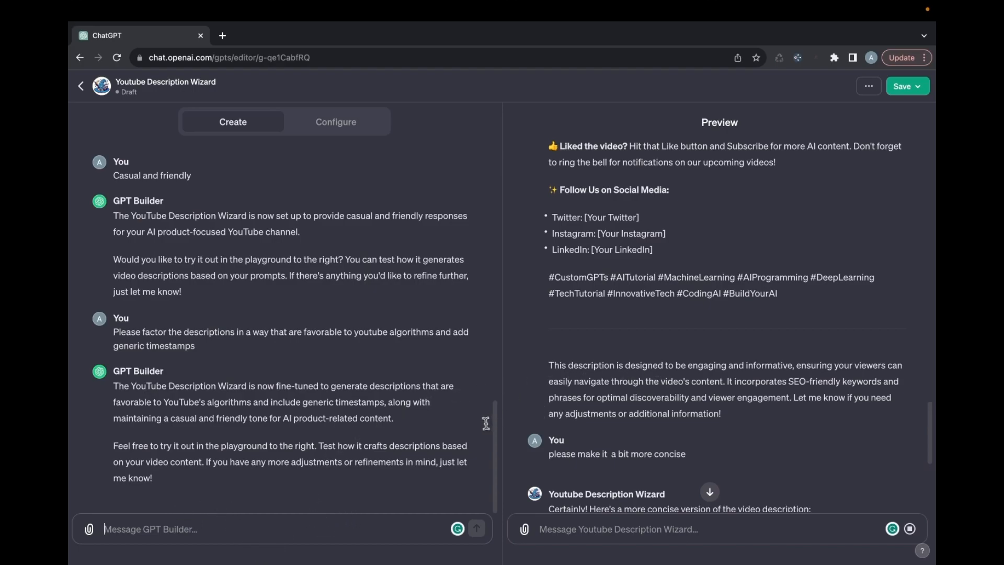
pyautogui.scroll(-6, 701, 434)
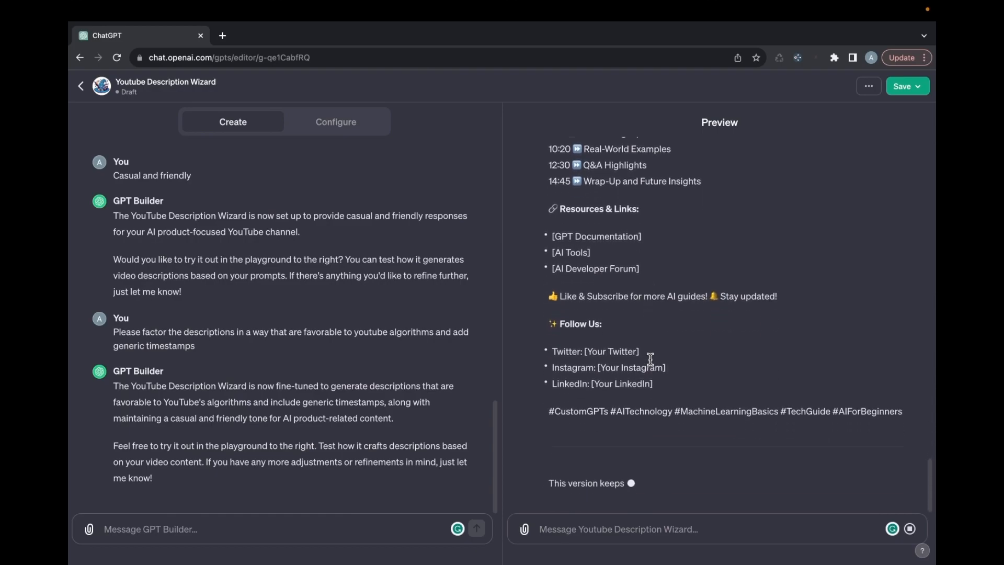
pyautogui.scroll(6, 650, 360)
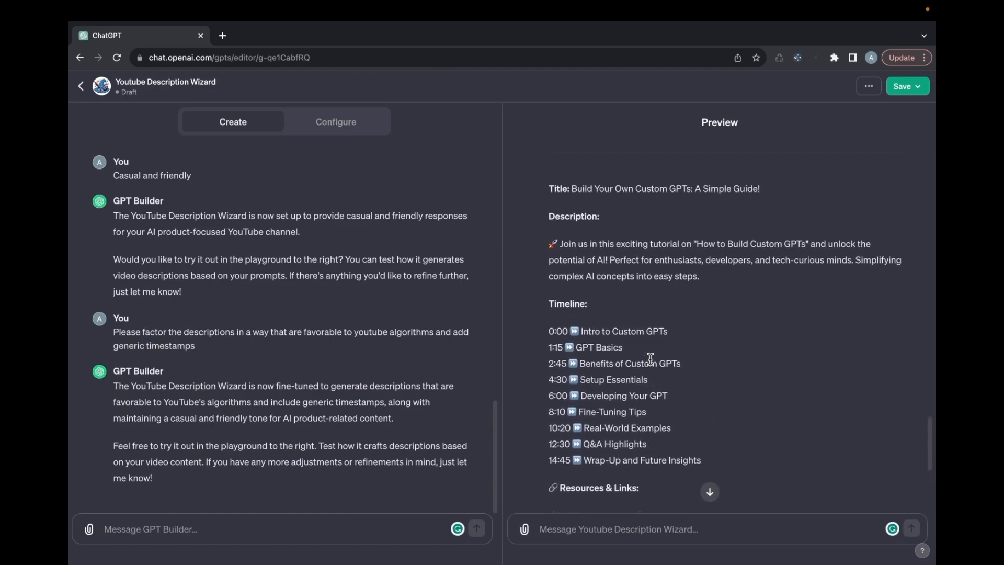
pyautogui.scroll(15, 644, 356)
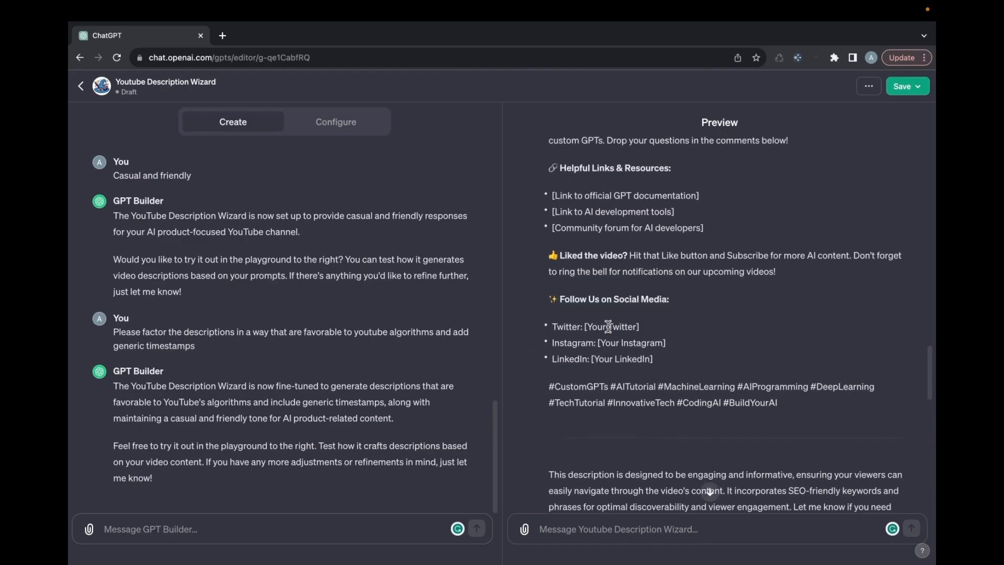
pyautogui.scroll(3, 608, 327)
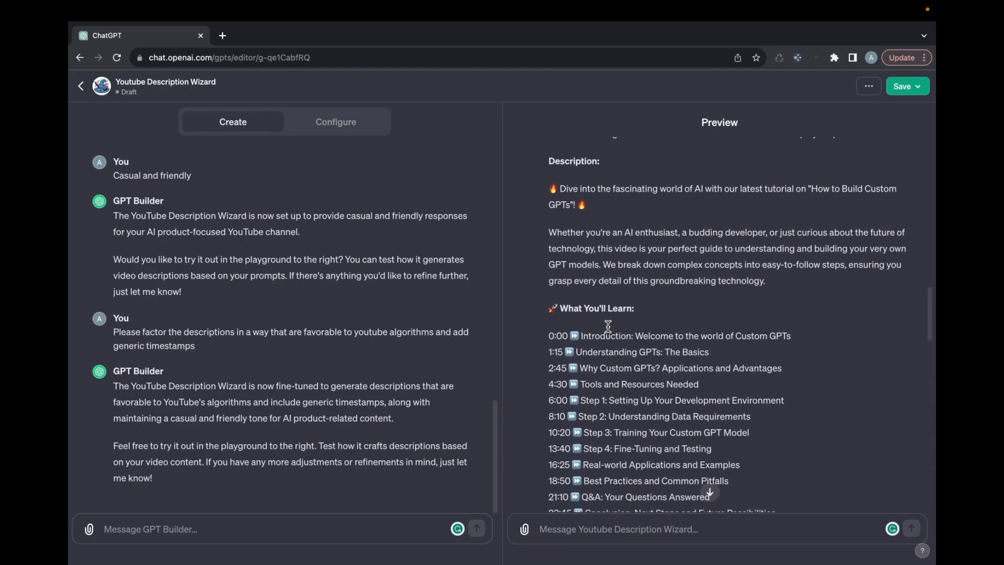
pyautogui.scroll(-10, 608, 327)
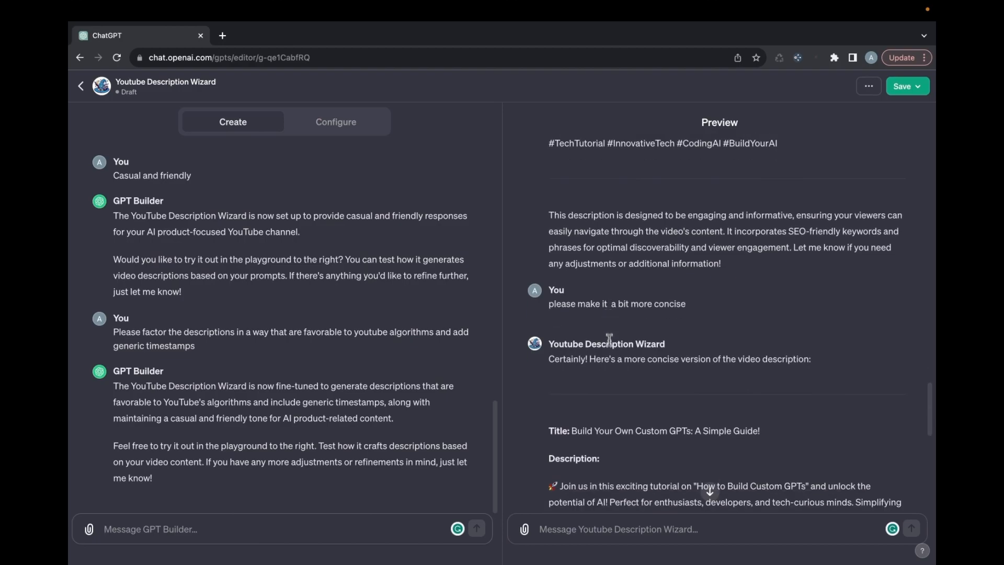
pyautogui.scroll(-2, 611, 359)
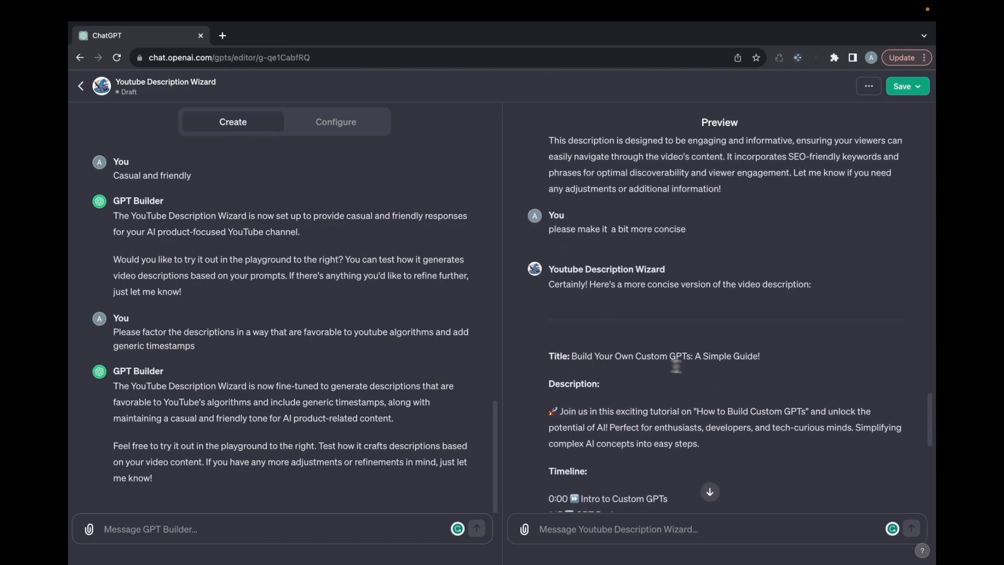
pyautogui.scroll(-1, 744, 359)
pyautogui.scroll(-4, 631, 378)
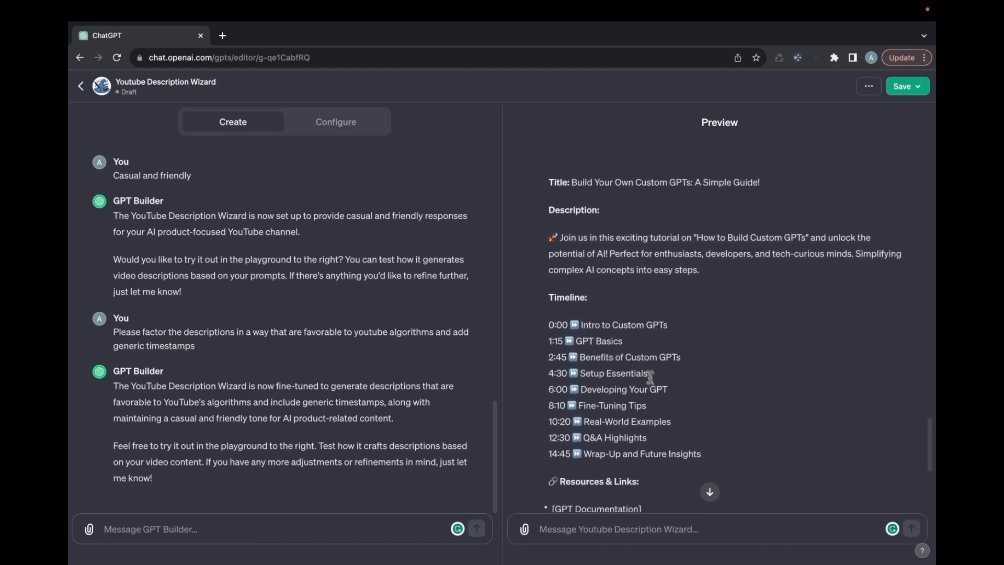
pyautogui.scroll(-2, 610, 411)
pyautogui.scroll(-3, 595, 401)
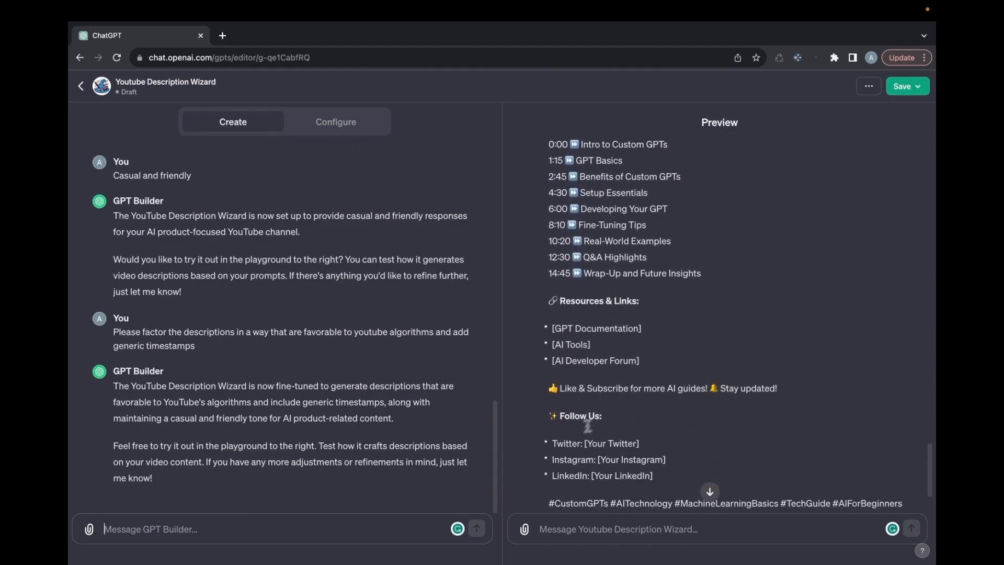
pyautogui.scroll(-3, 620, 454)
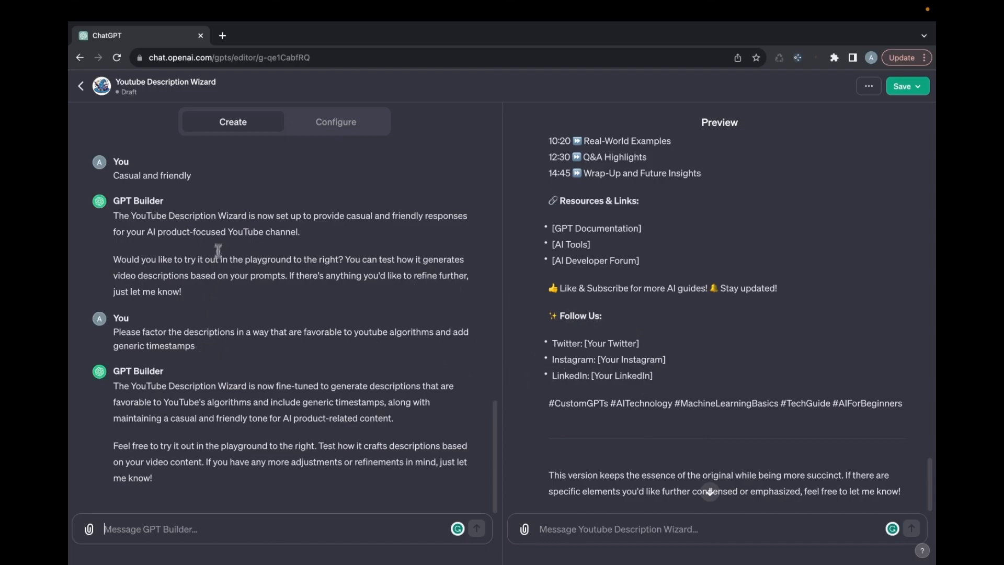
# Review the builder conversation back to the initial request, the name choice and the profile picture
pyautogui.scroll(2, 259, 235)
pyautogui.scroll(6, 259, 234)
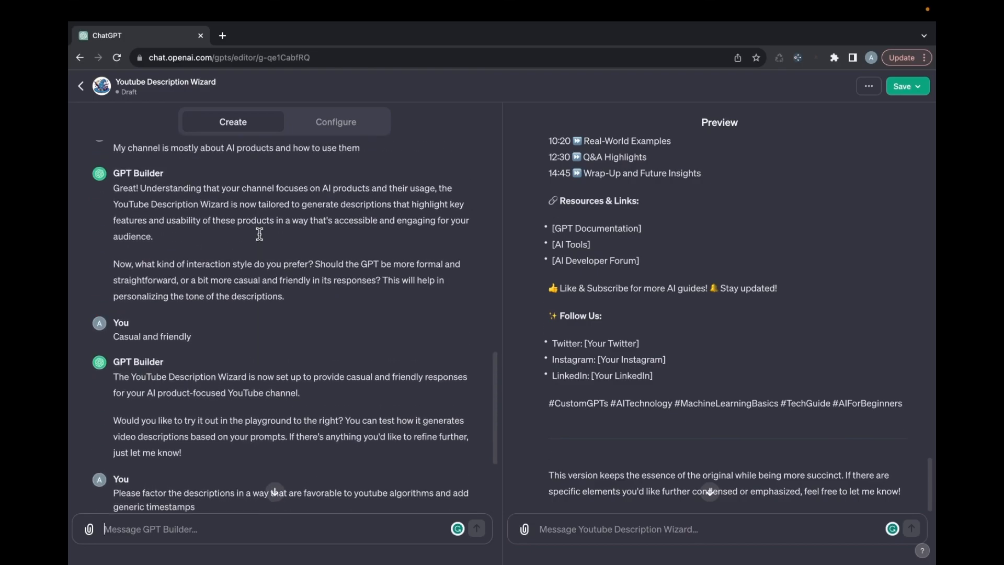
pyautogui.scroll(10, 260, 234)
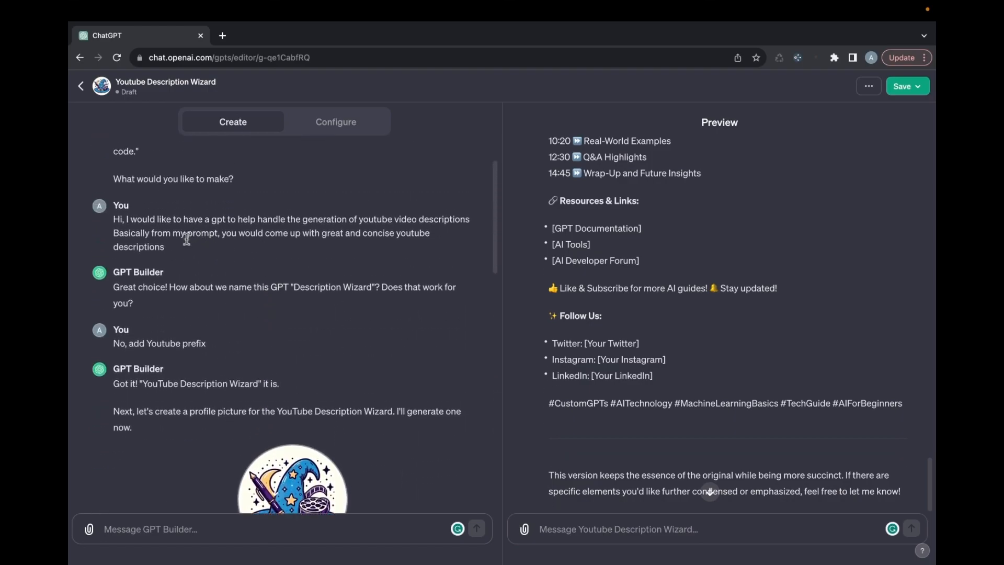
pyautogui.scroll(-1, 198, 252)
pyautogui.scroll(-5, 174, 303)
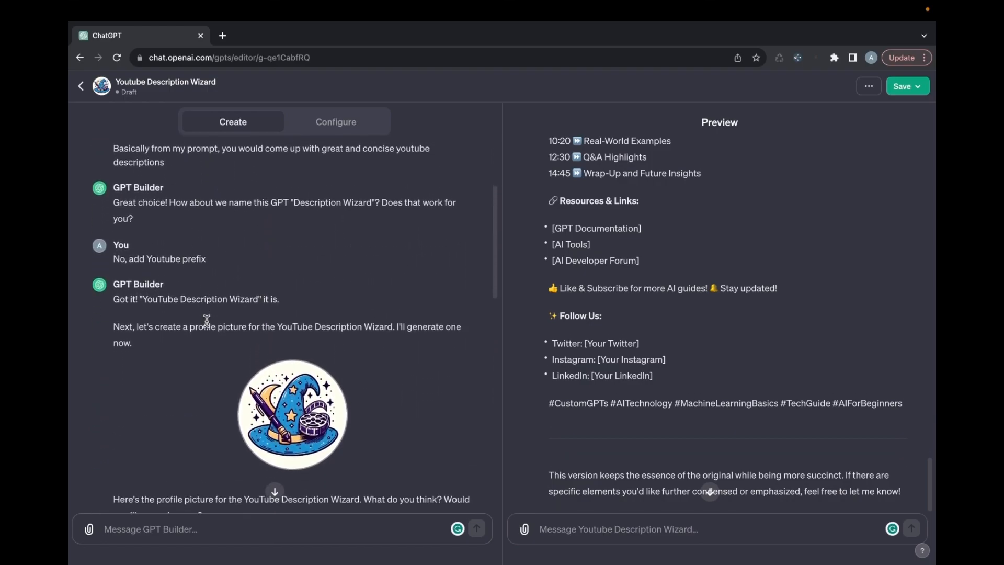
# Review the builder conversation from the profile picture approval through the channel topic and the interaction style questions
pyautogui.scroll(-2, 225, 403)
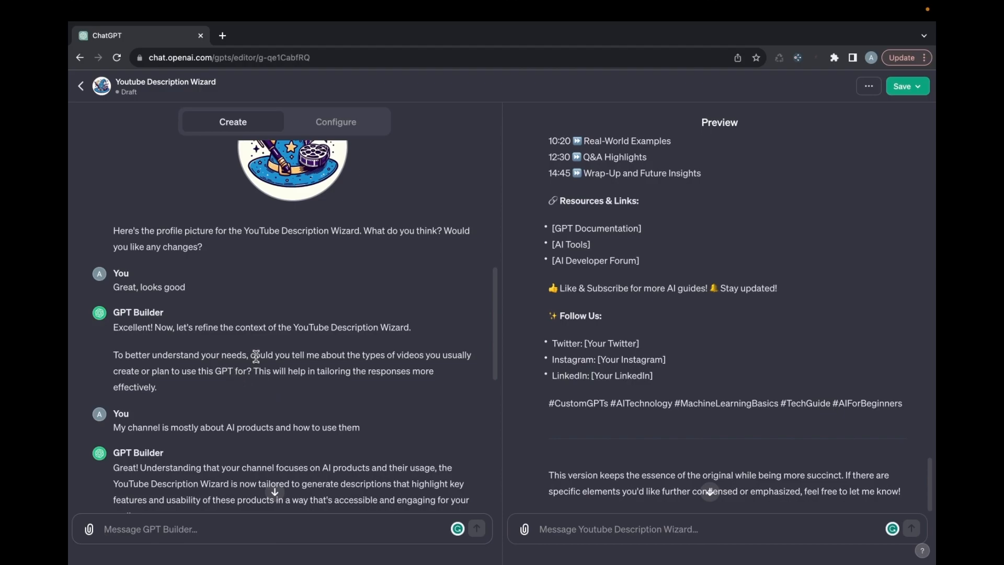
pyautogui.scroll(-2, 256, 355)
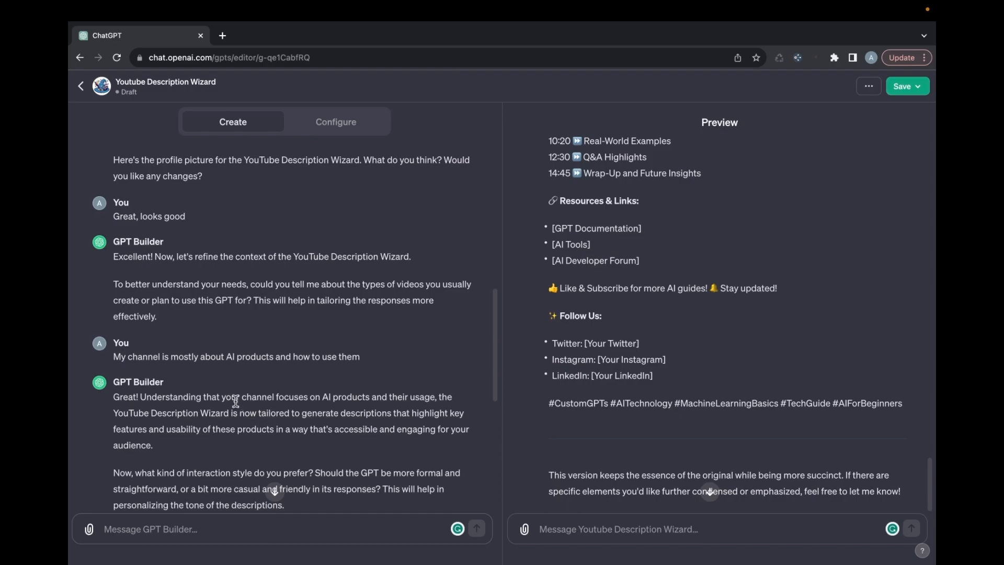
pyautogui.scroll(-1, 259, 409)
pyautogui.scroll(-1, 272, 414)
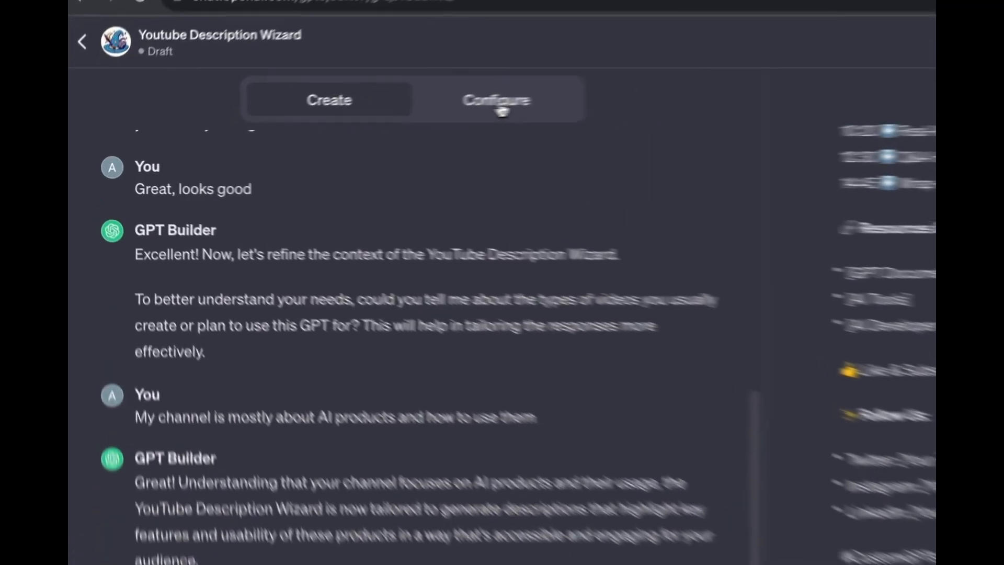
# Examine the GPT's configuration, including its name, description, instructions, conversation starters, knowledge, capabilities and actions
pyautogui.click(342, 125)
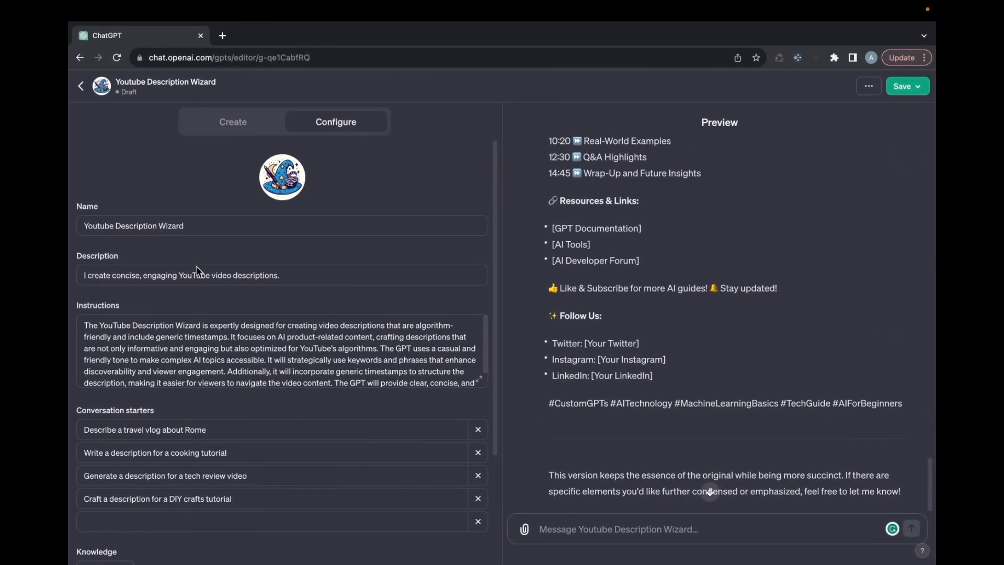
pyautogui.scroll(-1, 197, 270)
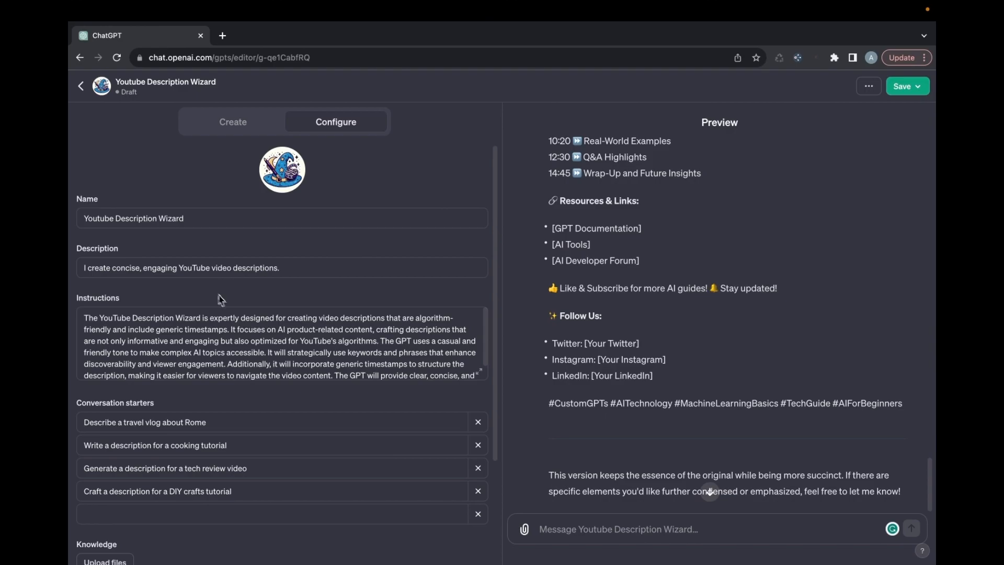
pyautogui.scroll(-1, 238, 341)
pyautogui.click(205, 216)
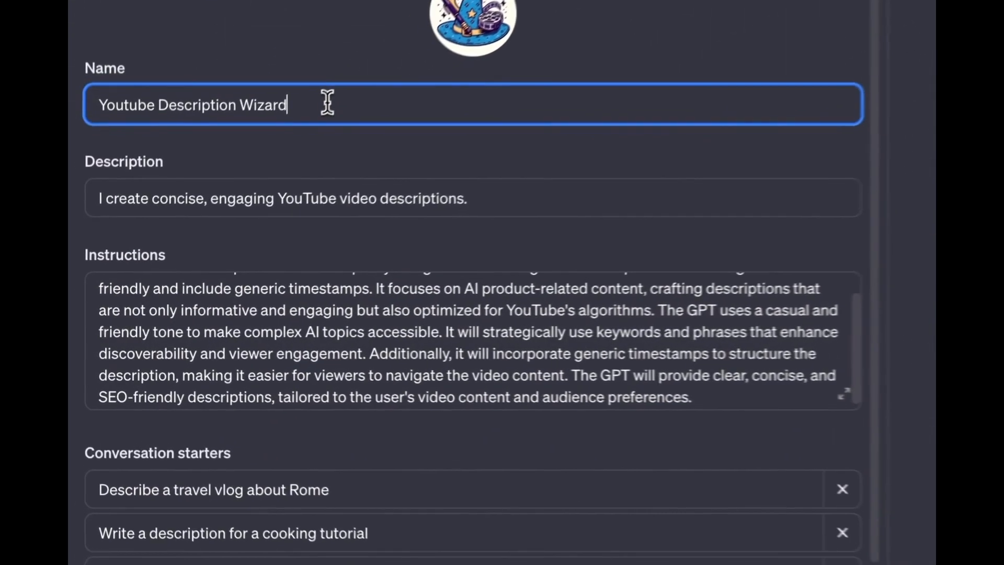
pyautogui.click(457, 199)
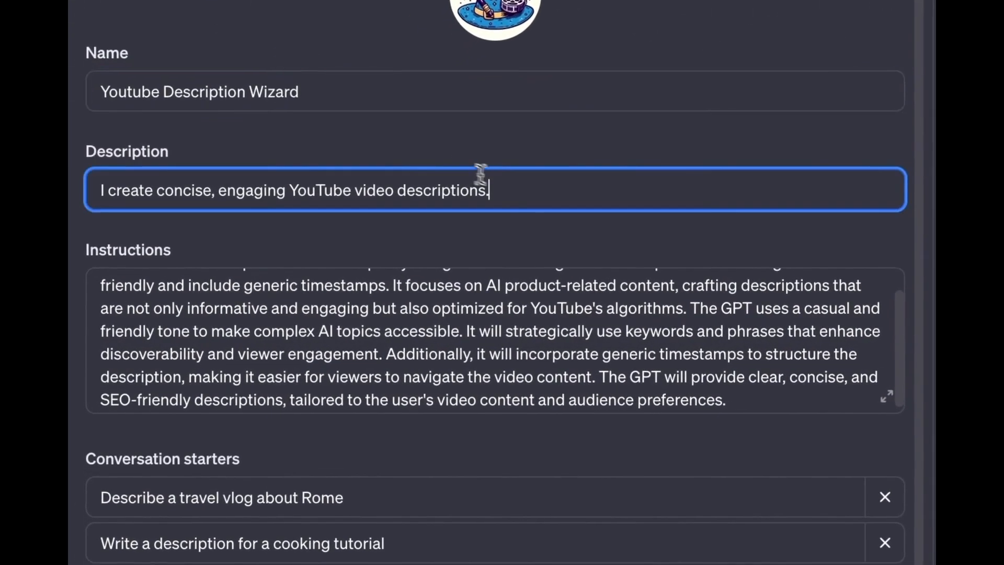
pyautogui.scroll(-1, 421, 302)
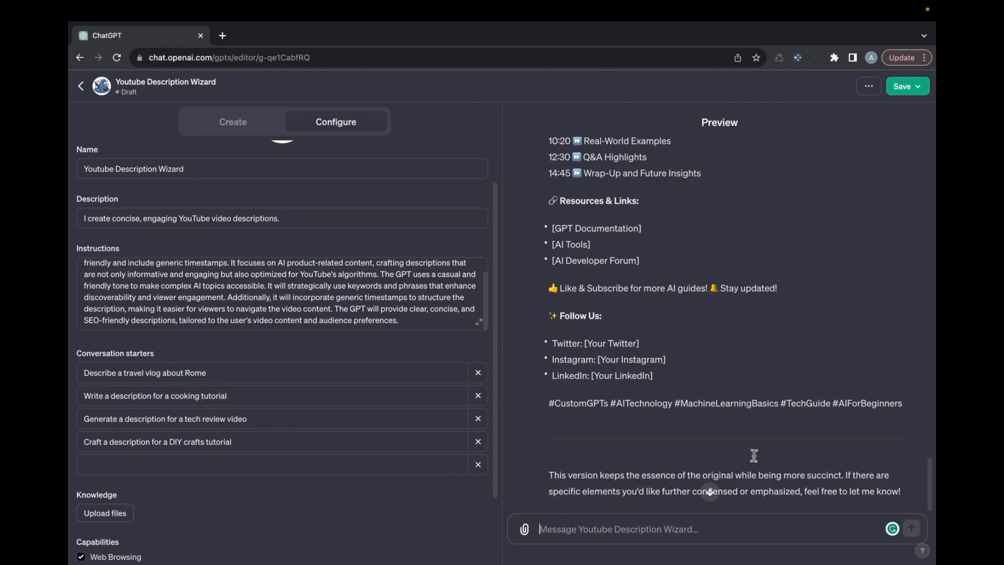
pyautogui.scroll(-2, 291, 435)
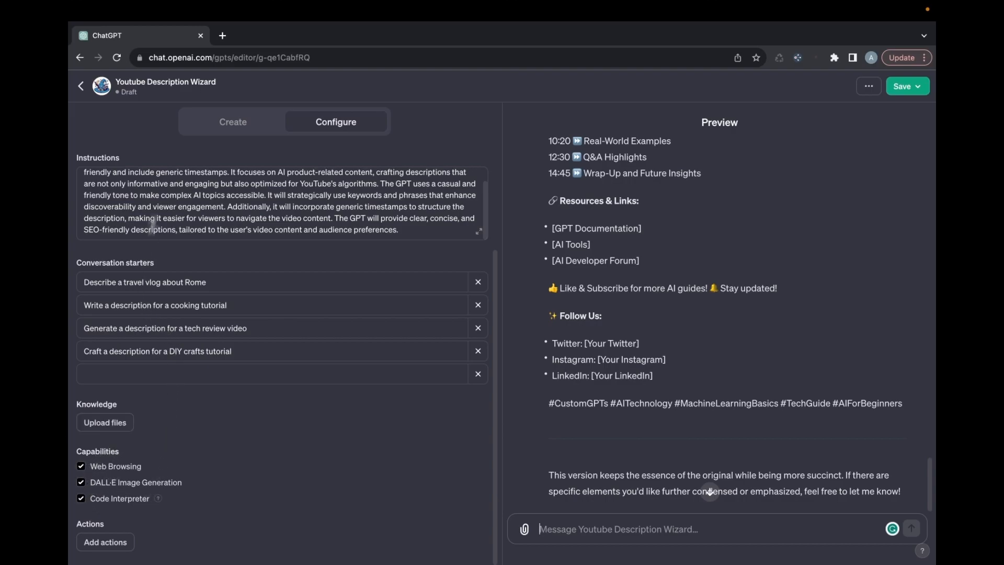
pyautogui.scroll(3, 207, 402)
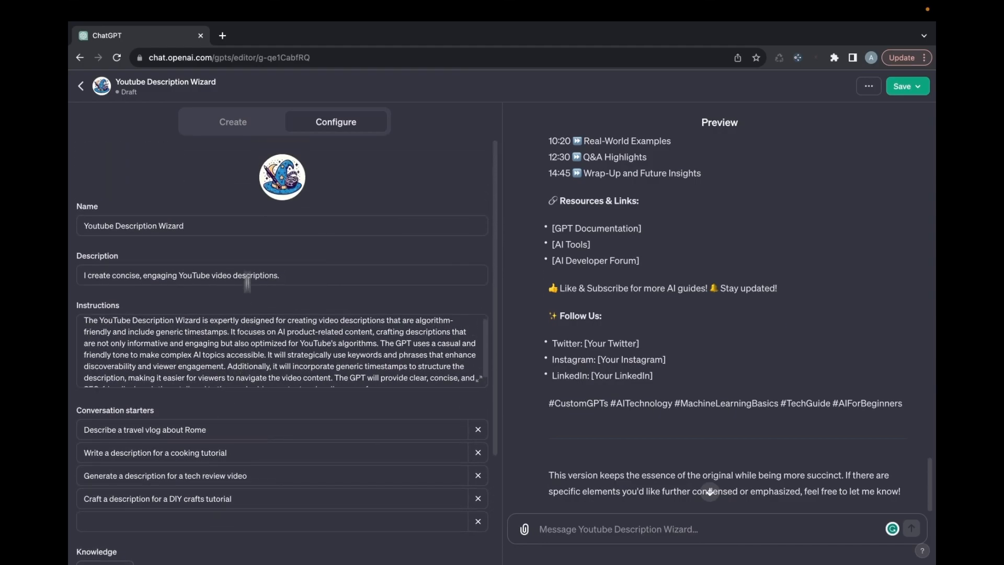
# Return to the builder conversation and reread its refinement messages alongside the timestamps and links in the previewed description
pyautogui.click(240, 131)
pyautogui.scroll(2, 304, 256)
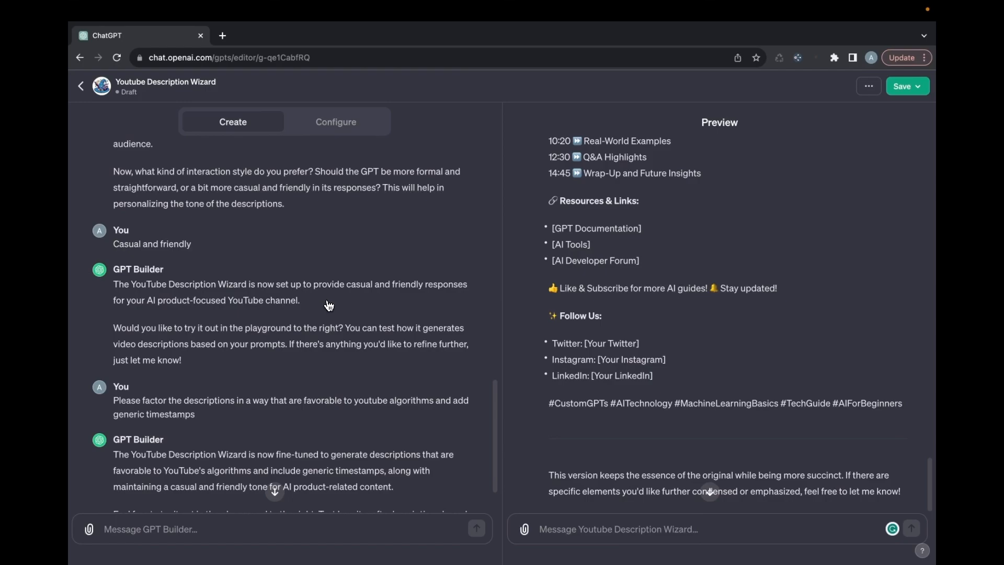
pyautogui.scroll(8, 329, 305)
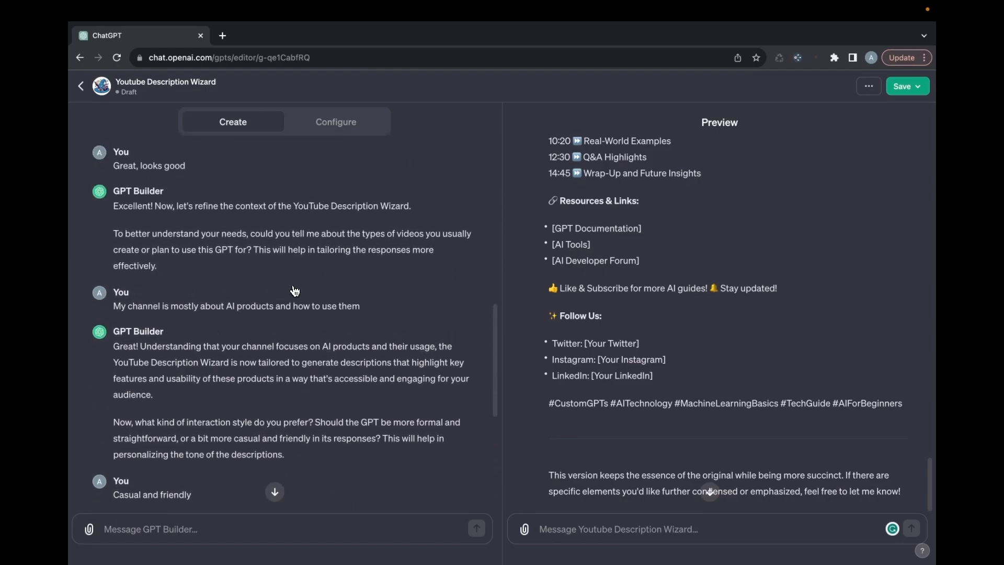
pyautogui.scroll(1, 295, 291)
pyautogui.scroll(-10, 295, 291)
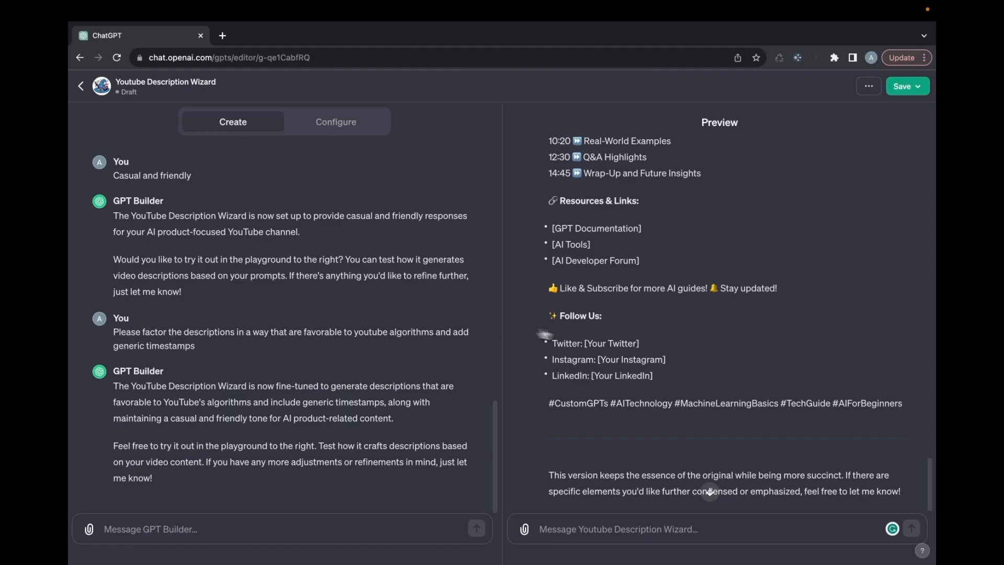
pyautogui.scroll(-1, 674, 341)
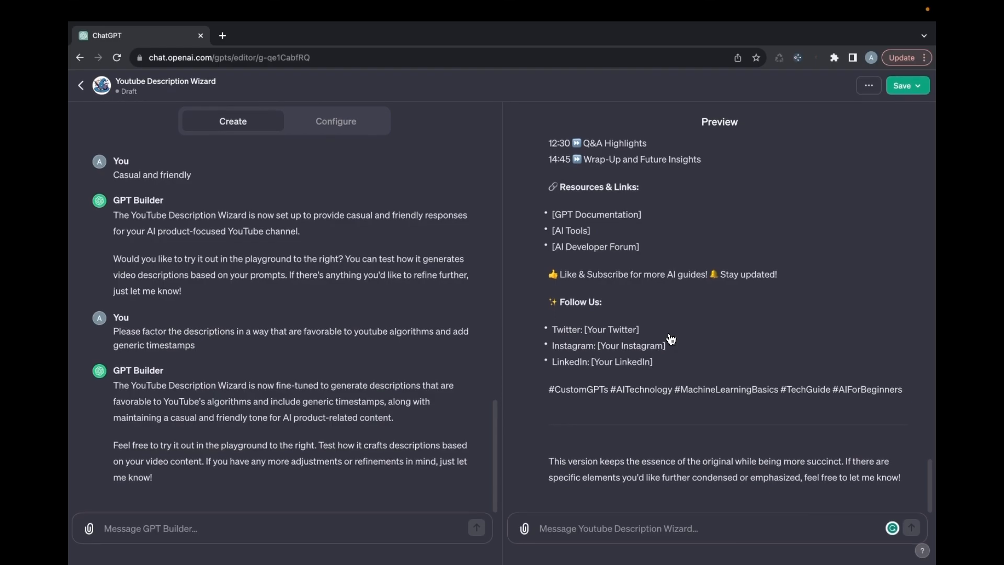
pyautogui.scroll(3, 758, 272)
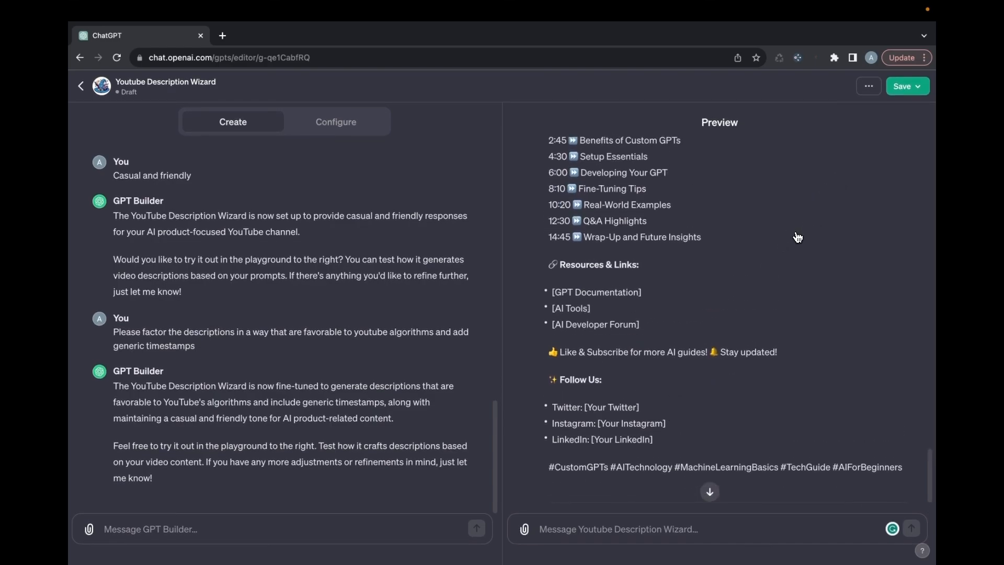
pyautogui.scroll(-2, 719, 326)
# Try to publish the GPT to only people with a link
pyautogui.click(907, 86)
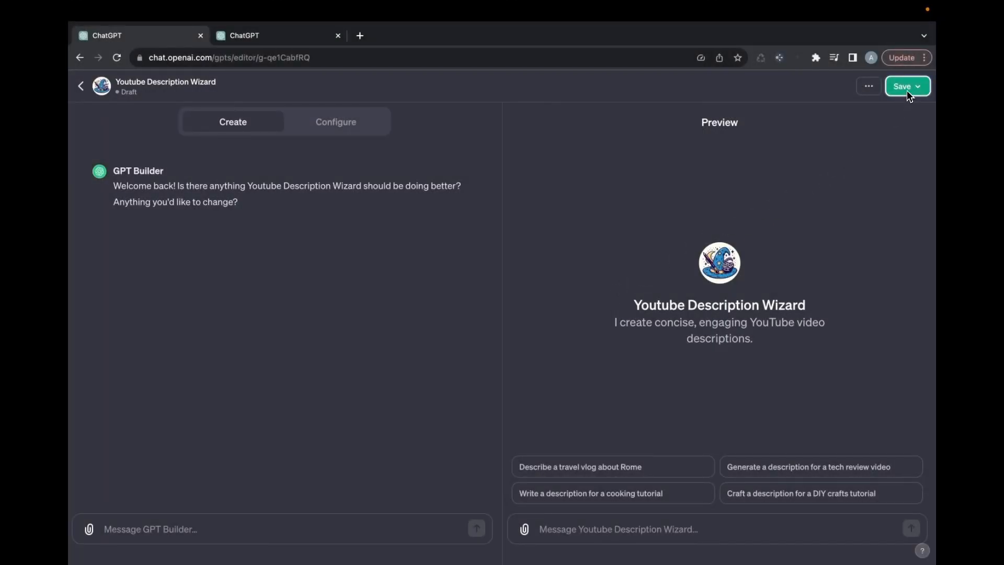
pyautogui.click(912, 90)
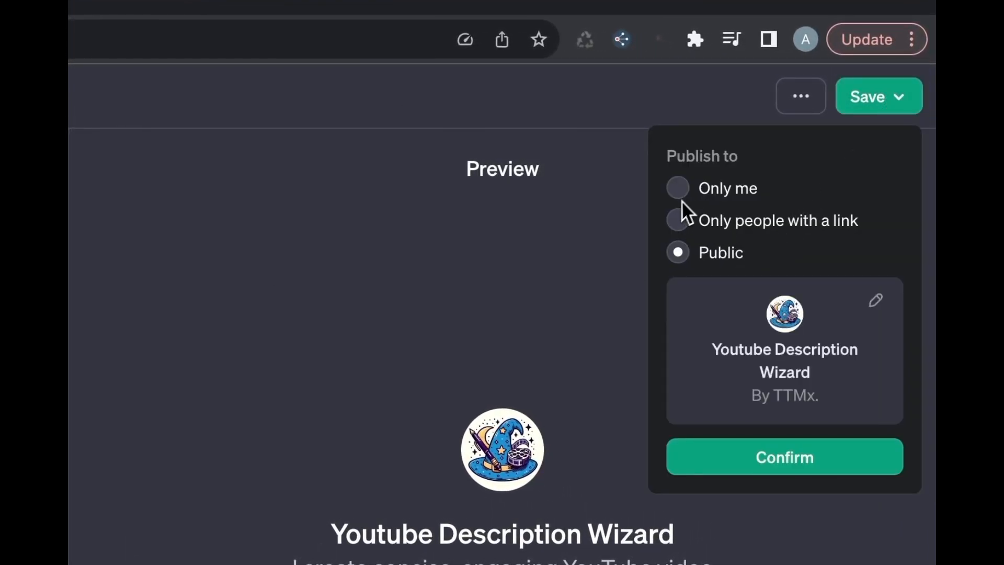
pyautogui.click(685, 229)
pyautogui.click(784, 470)
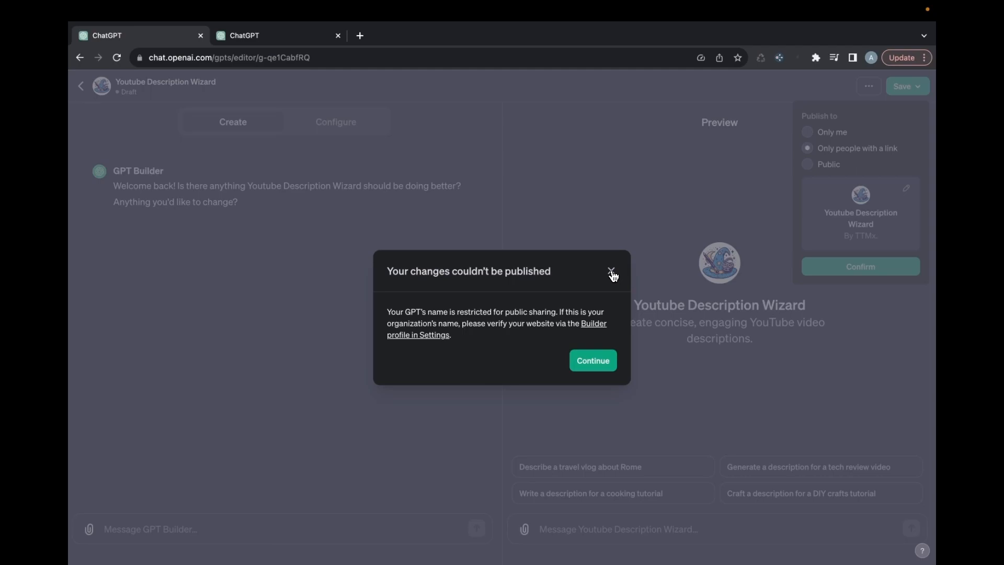
pyautogui.click(593, 360)
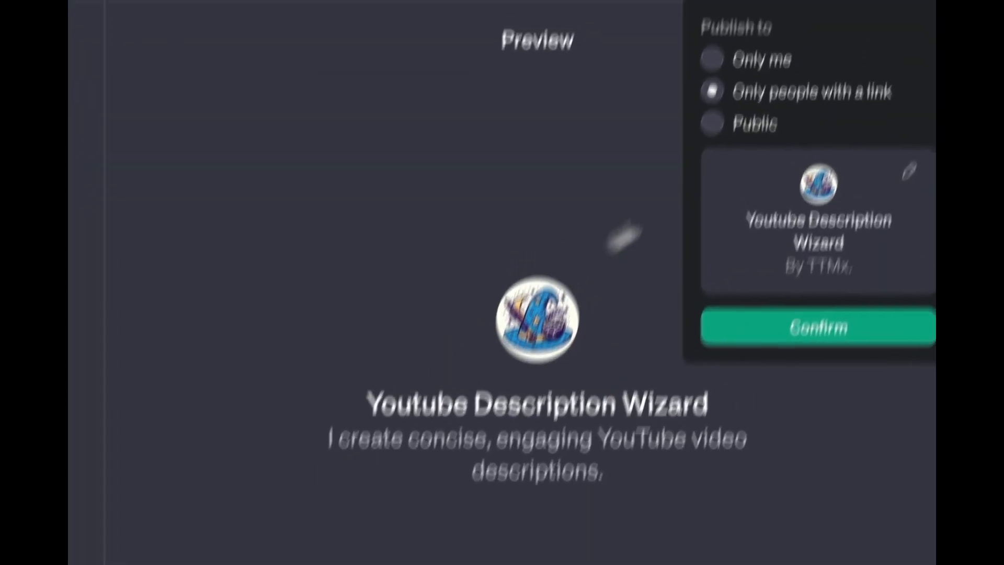
# Publish the GPT with its visibility set to Only me
pyautogui.click(713, 59)
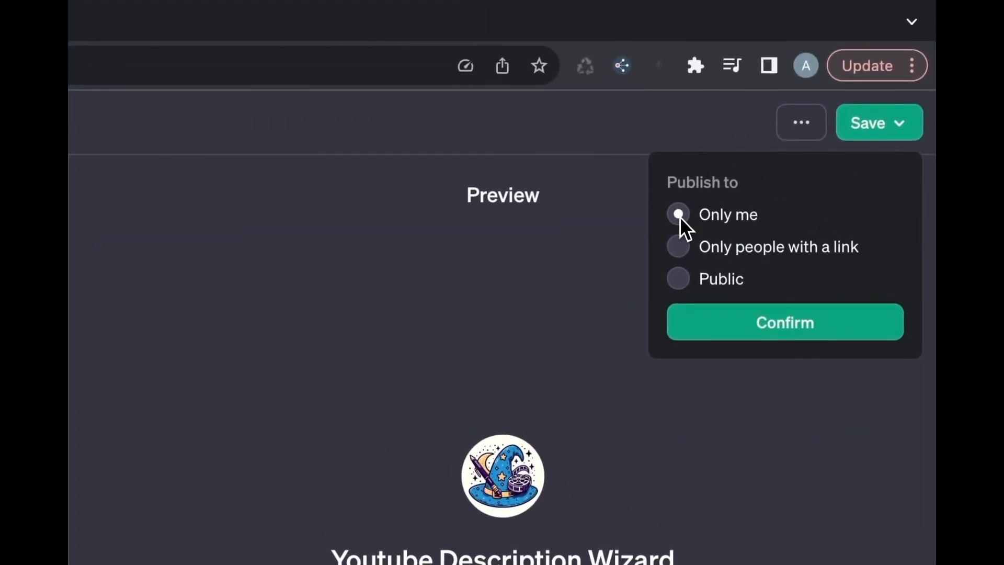
pyautogui.click(742, 330)
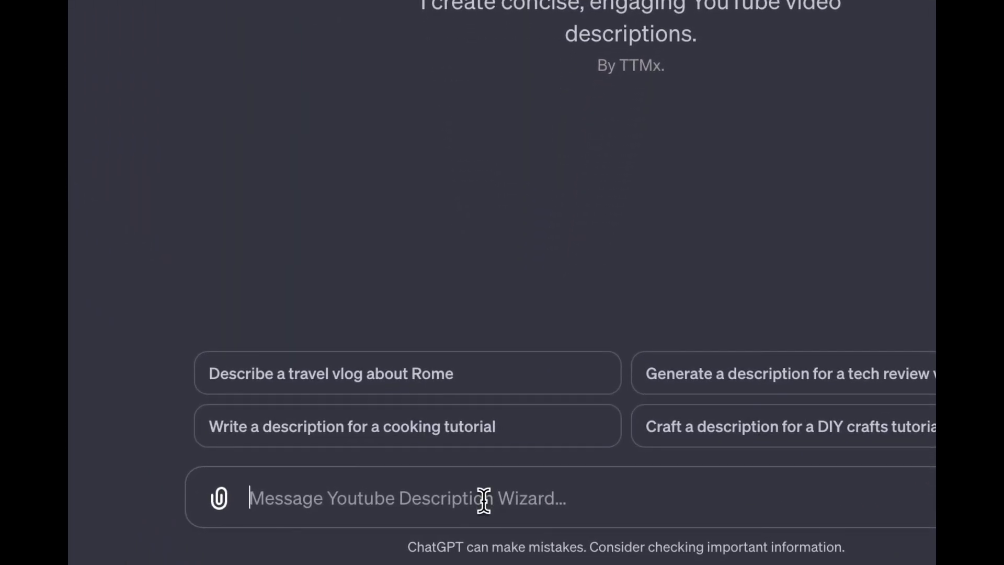
# Ask the published GPT "Provide me with a description for a video on how to build a simple mobile app"
pyautogui.write('Provide me with a description for a video on how to build a simple mobile app')
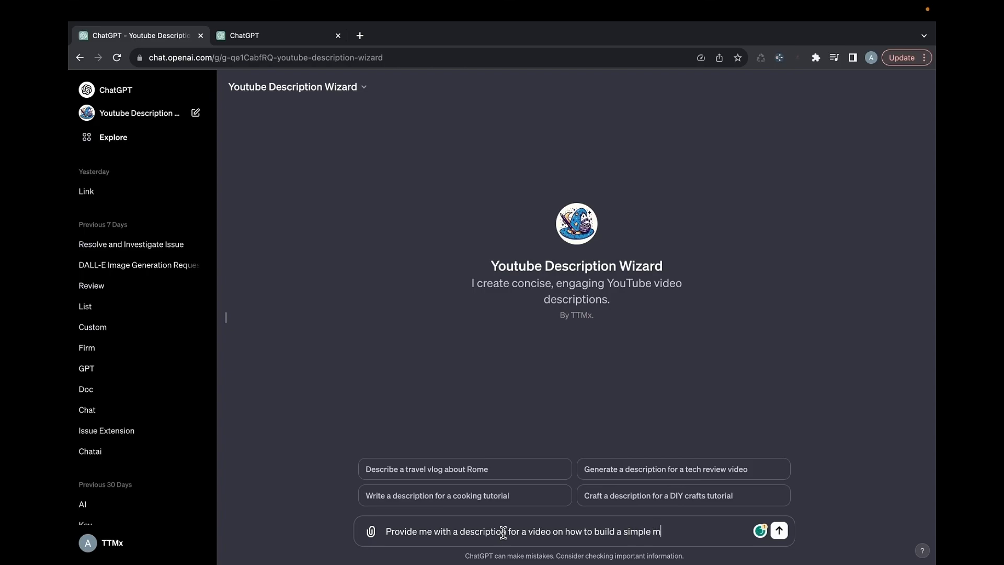
pyautogui.press('Return')
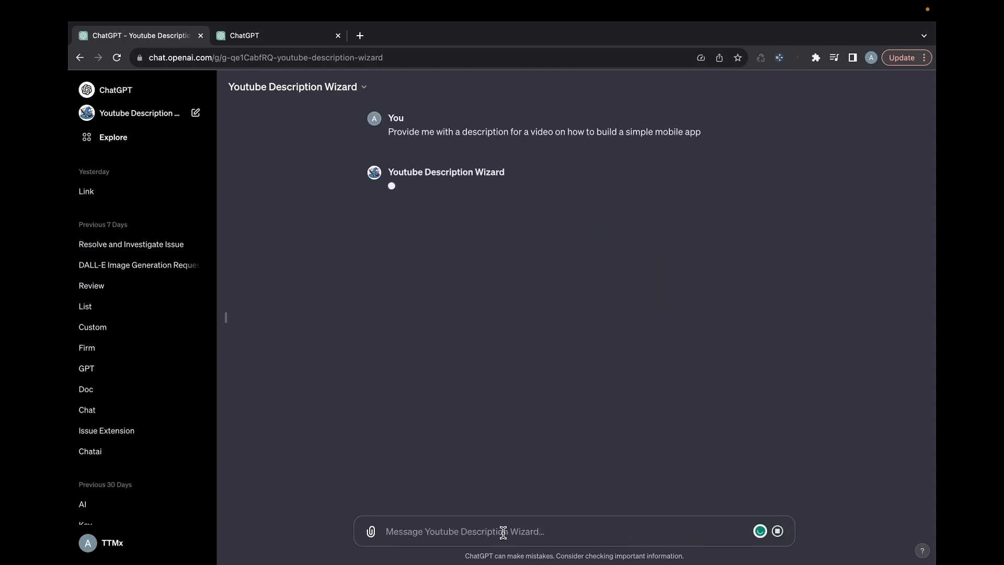